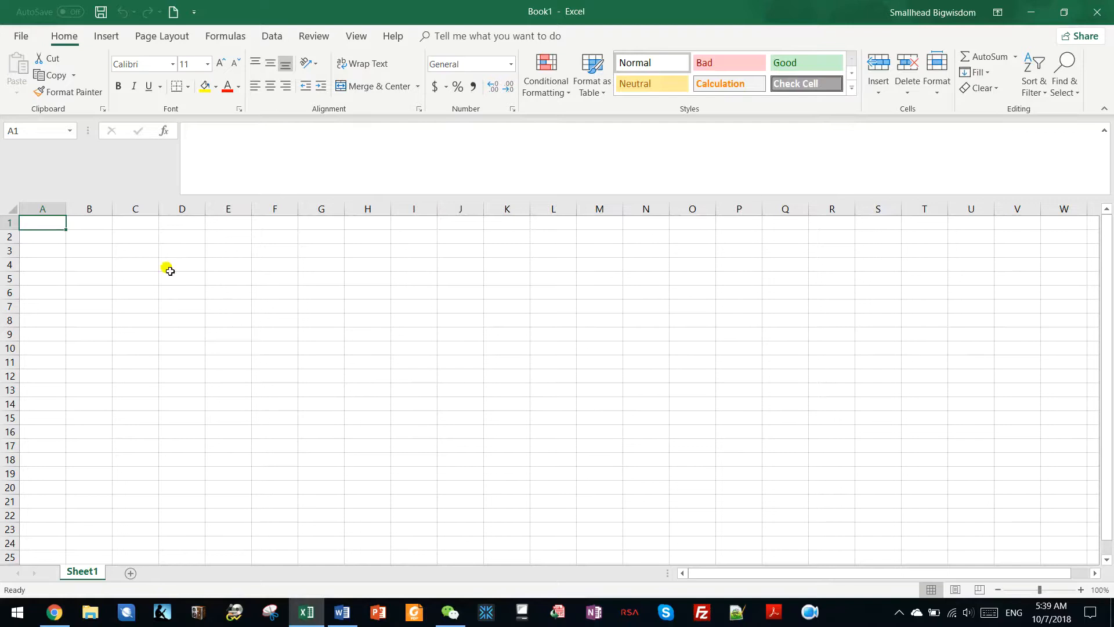
Step: Zoom the blank Sheet1 worksheet from 100% to 130% with Ctrl+scroll
{"action": "scroll", "coordinate": [129, 309], "scroll_direction": "up", "scroll_amount": 2}
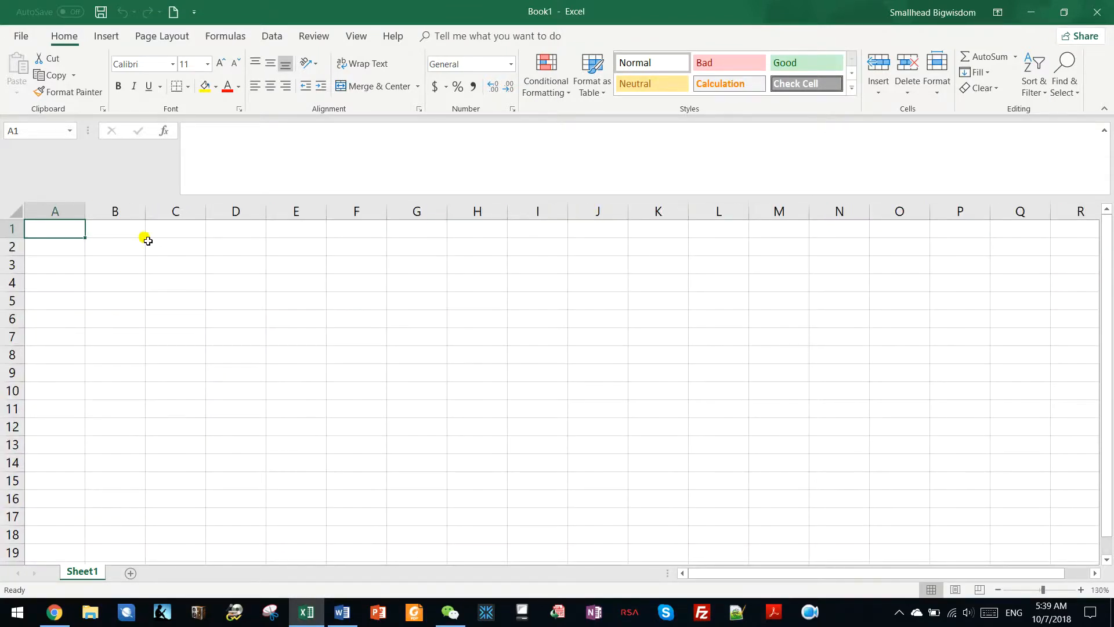
{"action": "left_click", "coordinate": [226, 277]}
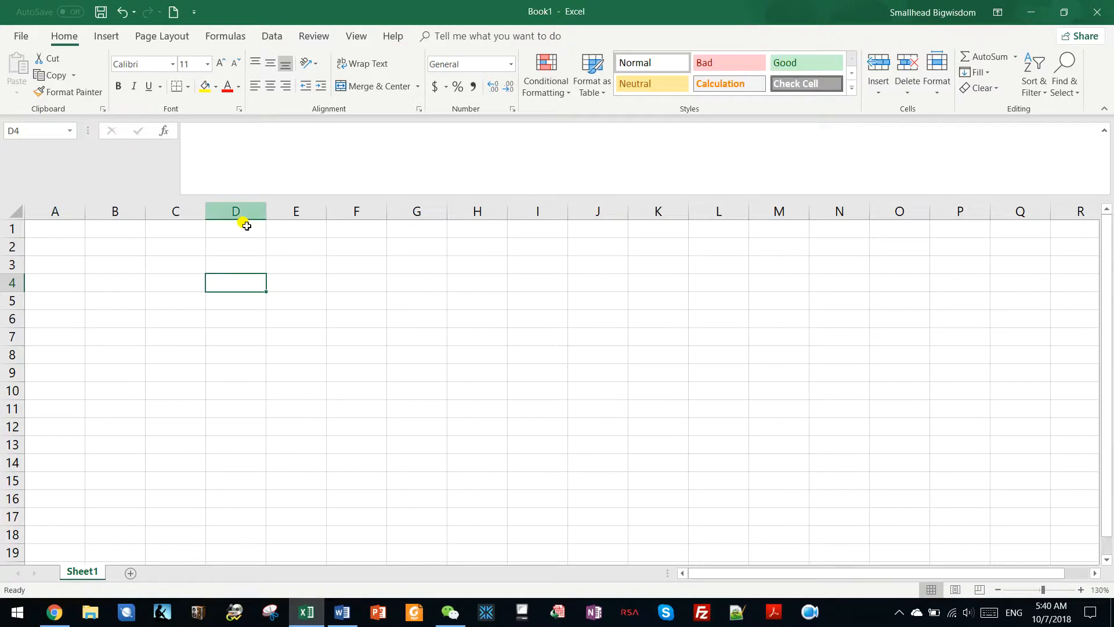
{"action": "left_click", "coordinate": [235, 202]}
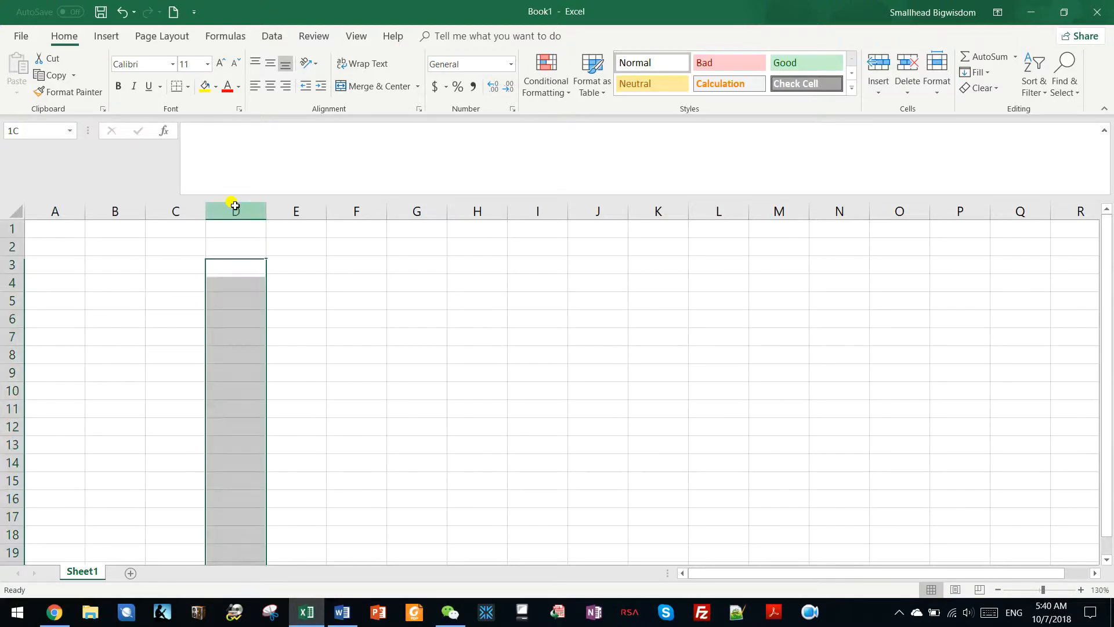
{"action": "left_click", "coordinate": [13, 281]}
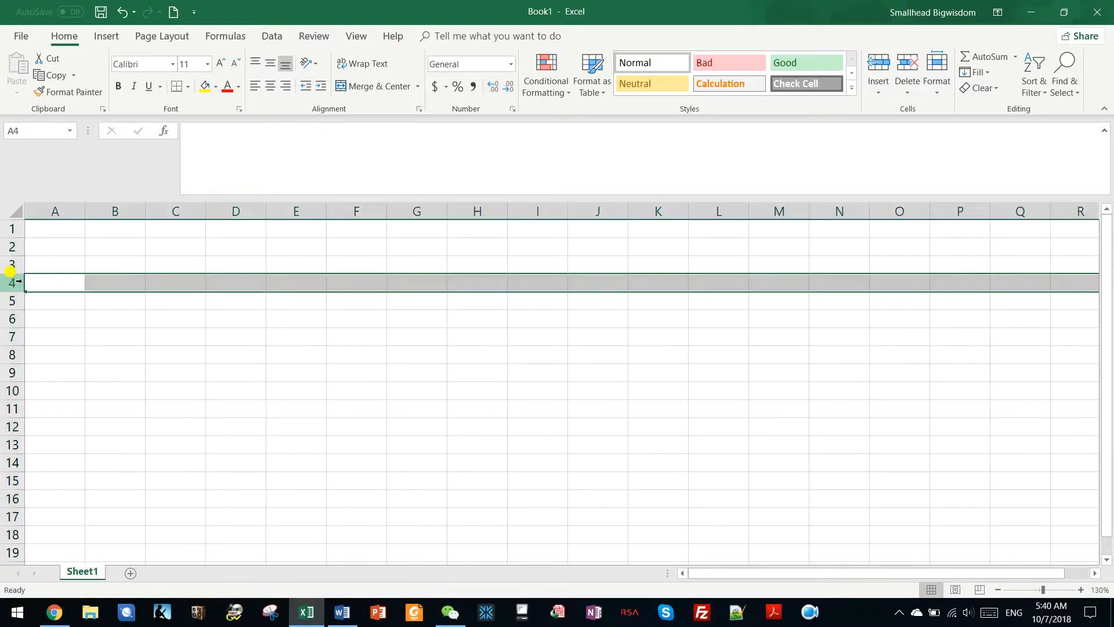
{"action": "left_click", "coordinate": [260, 282]}
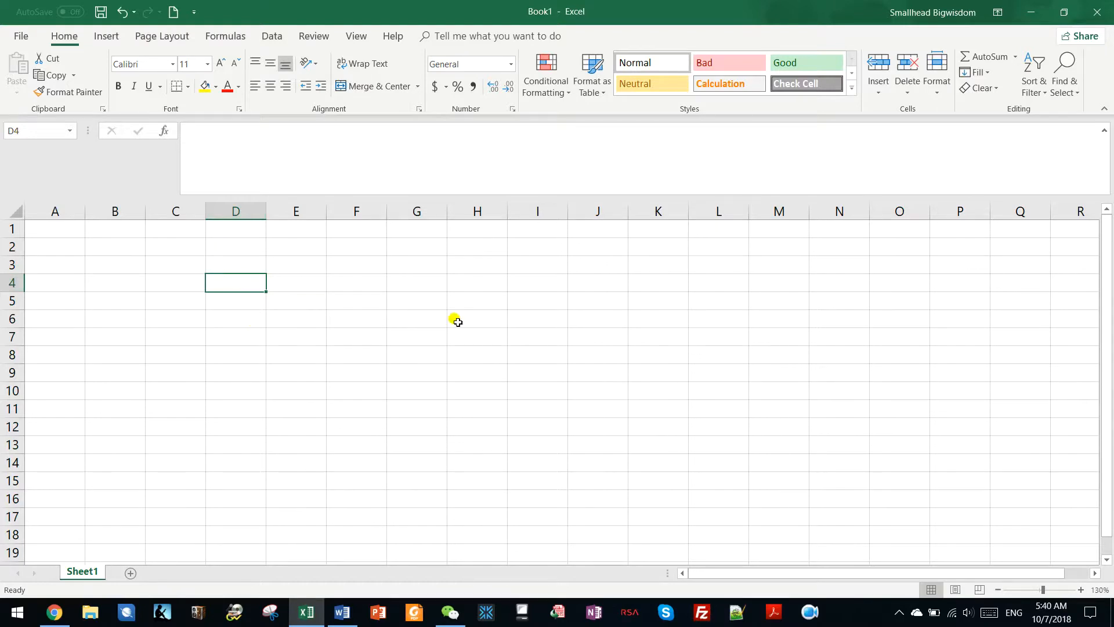
Step: Enter the account holder's name as one mixed-case word in D4 and autofit column D
{"action": "key", "text": "F2"}
{"action": "type", "text": "smallhead"}
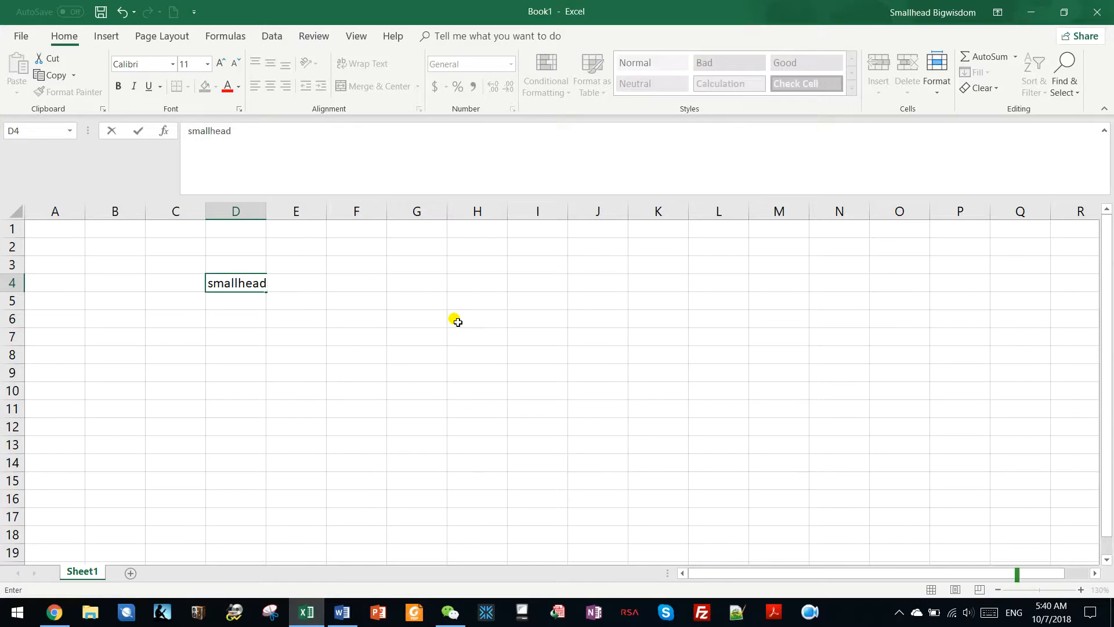
{"action": "key", "text": "Caps_Lock"}
{"action": "type", "text": "BIG"}
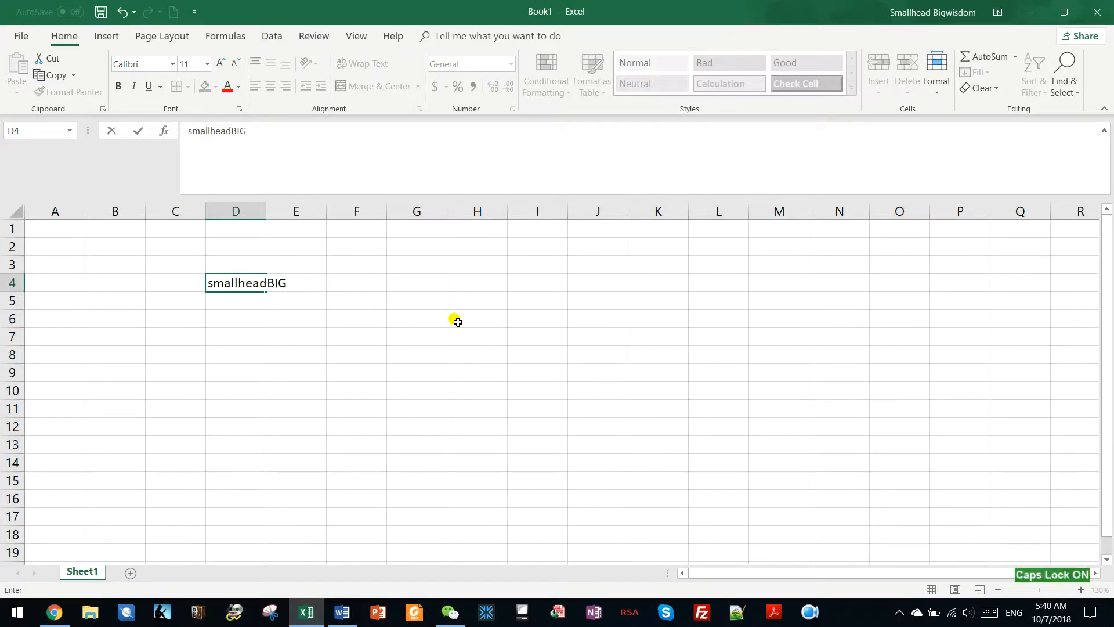
{"action": "type", "text": "WISDOM"}
{"action": "key", "text": "Return"}
{"action": "left_click", "coordinate": [235, 285]}
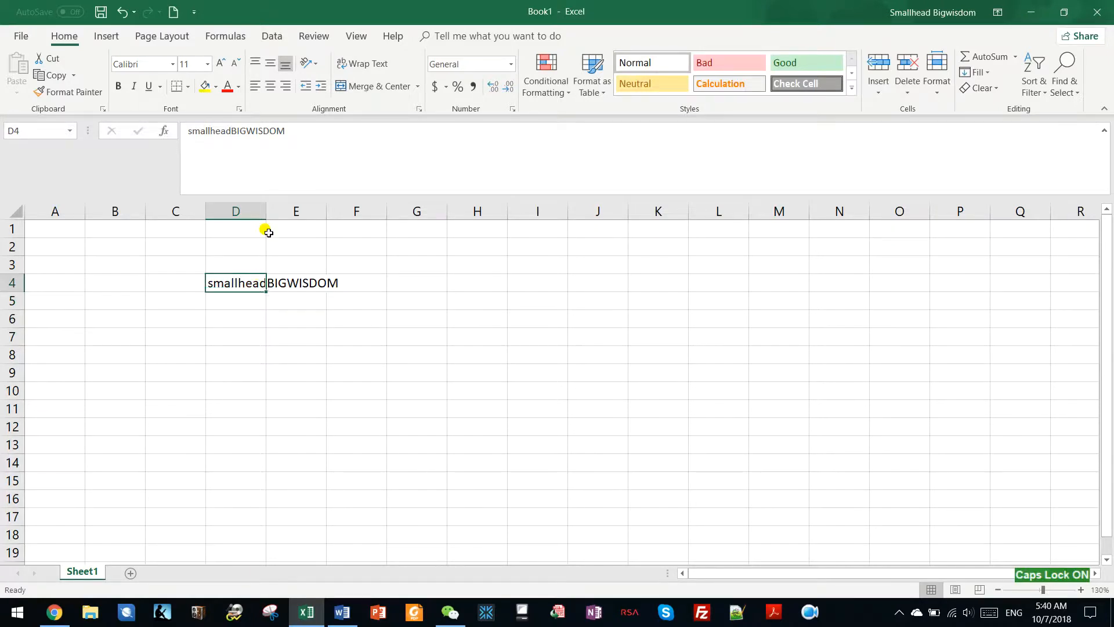
{"action": "double_click", "coordinate": [267, 211]}
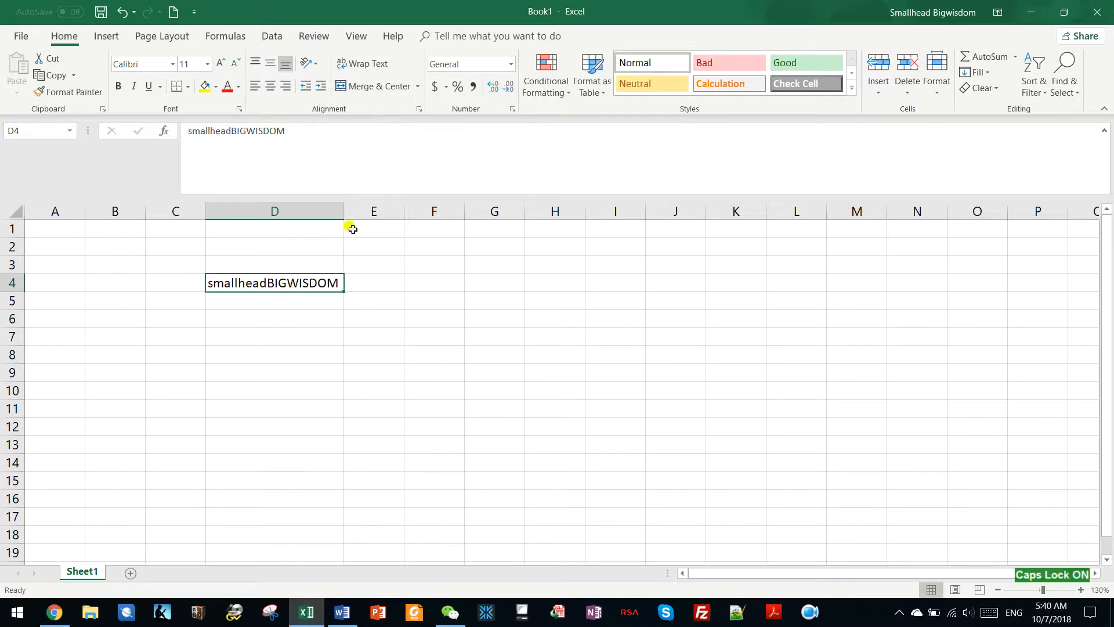
{"action": "scroll", "coordinate": [322, 295], "scroll_direction": "up", "scroll_amount": 2, "text": "ctrl"}
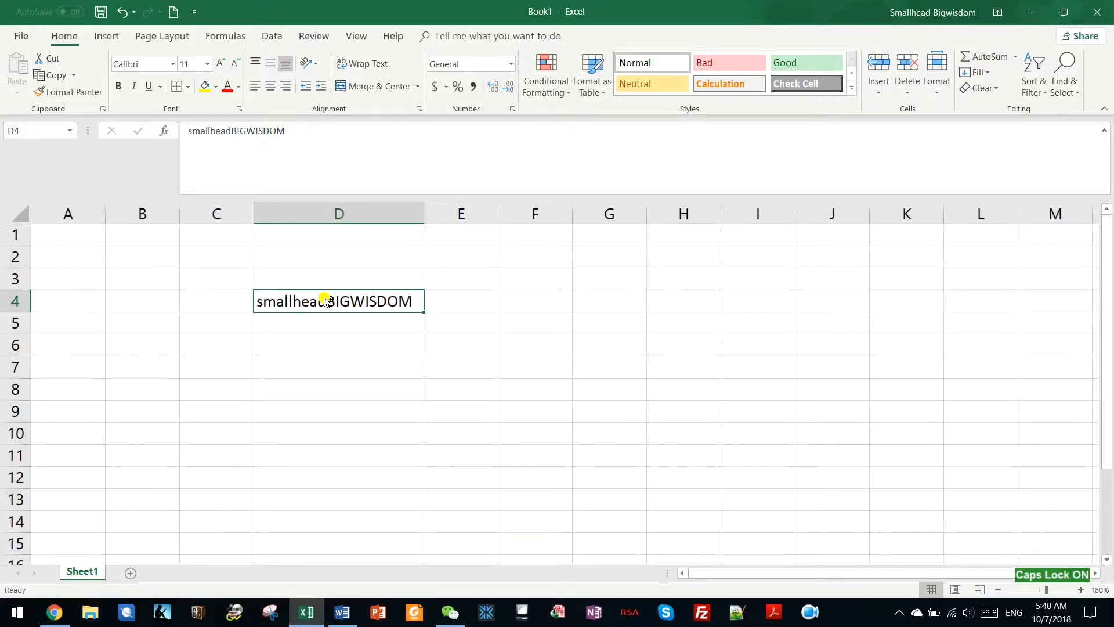
{"action": "scroll", "coordinate": [325, 299], "scroll_direction": "up", "scroll_amount": 1, "text": "ctrl"}
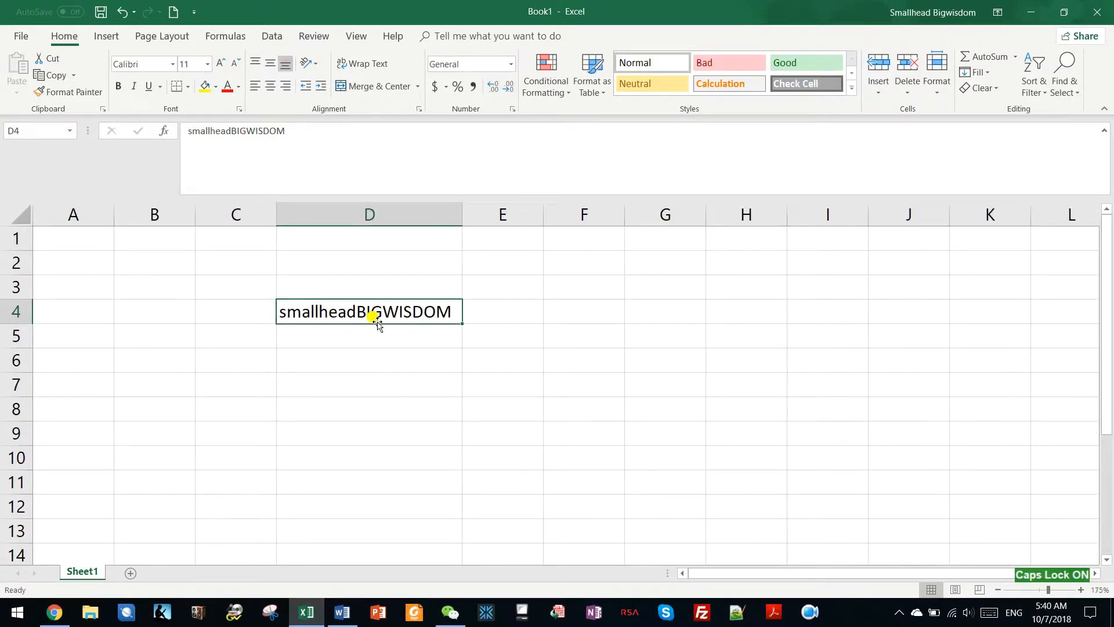
{"action": "left_click", "coordinate": [267, 130]}
{"action": "left_click_drag", "start_coordinate": [293, 130], "coordinate": [171, 110]}
{"action": "left_click", "coordinate": [283, 128]}
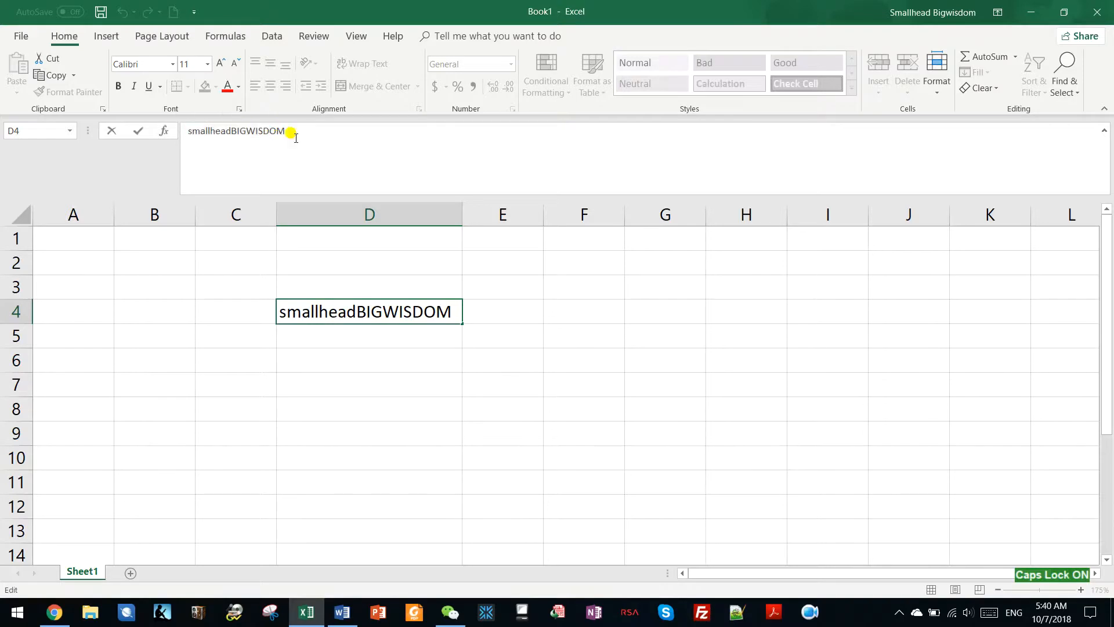
{"action": "key", "text": "BackSpace"}
{"action": "key", "text": "BackSpace"}
{"action": "key", "text": "BackSpace"}
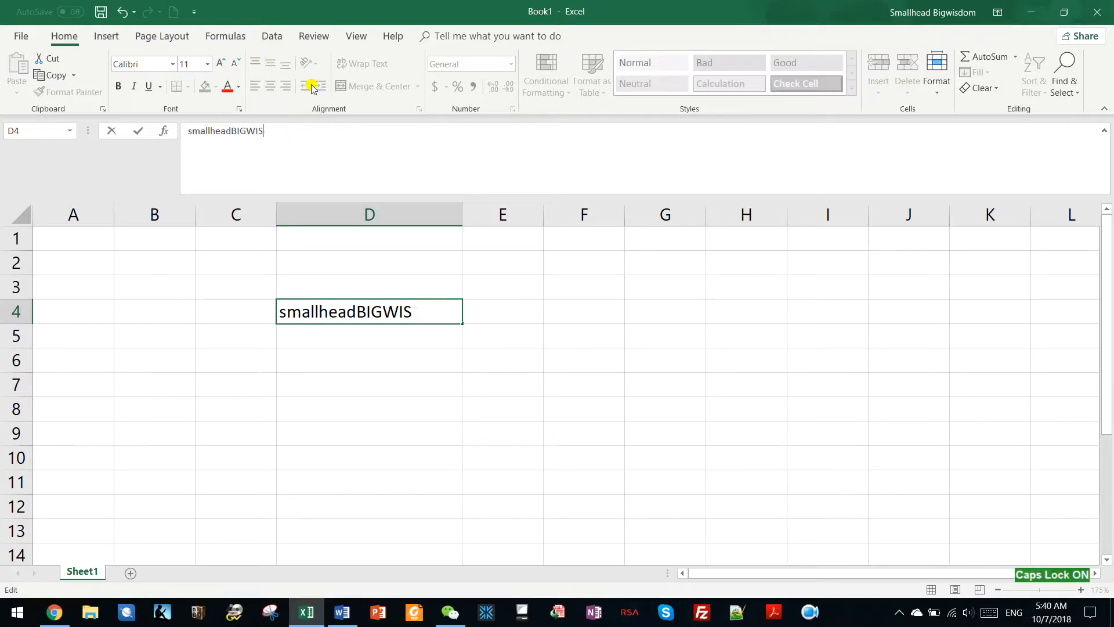
{"action": "key", "text": "Return"}
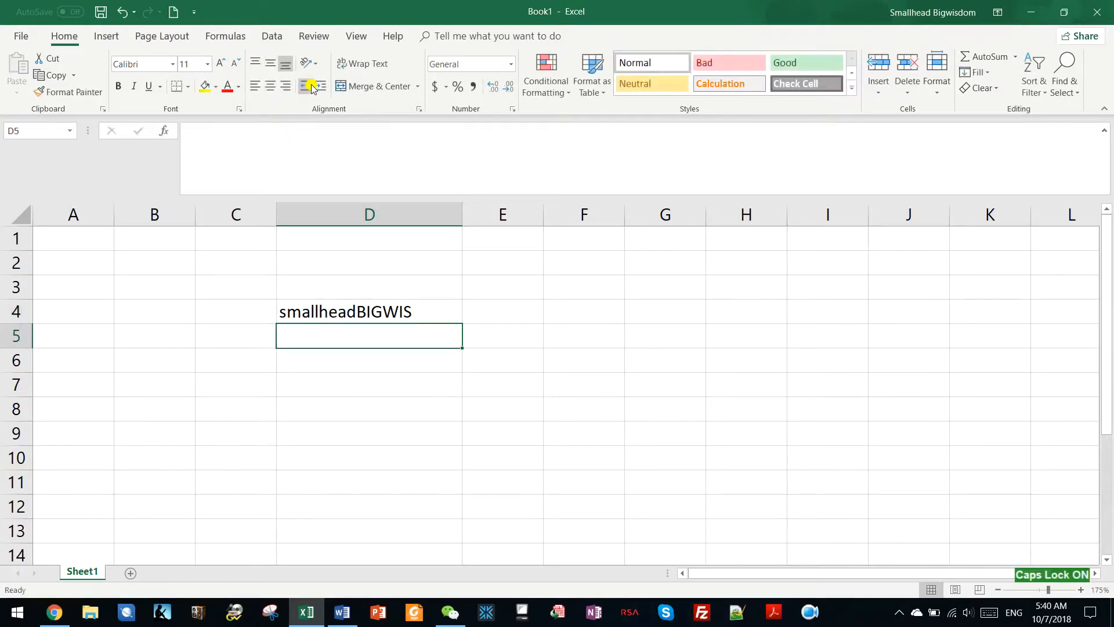
{"action": "left_click", "coordinate": [412, 312]}
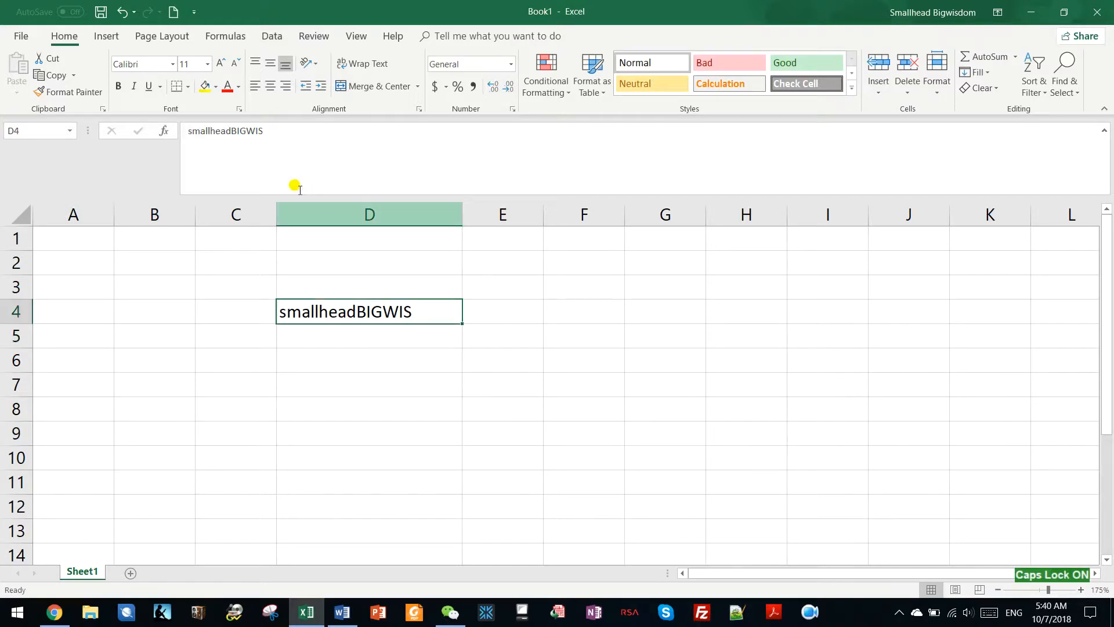
{"action": "left_click", "coordinate": [269, 130]}
{"action": "type", "text": "DOM"}
{"action": "key", "text": "Return"}
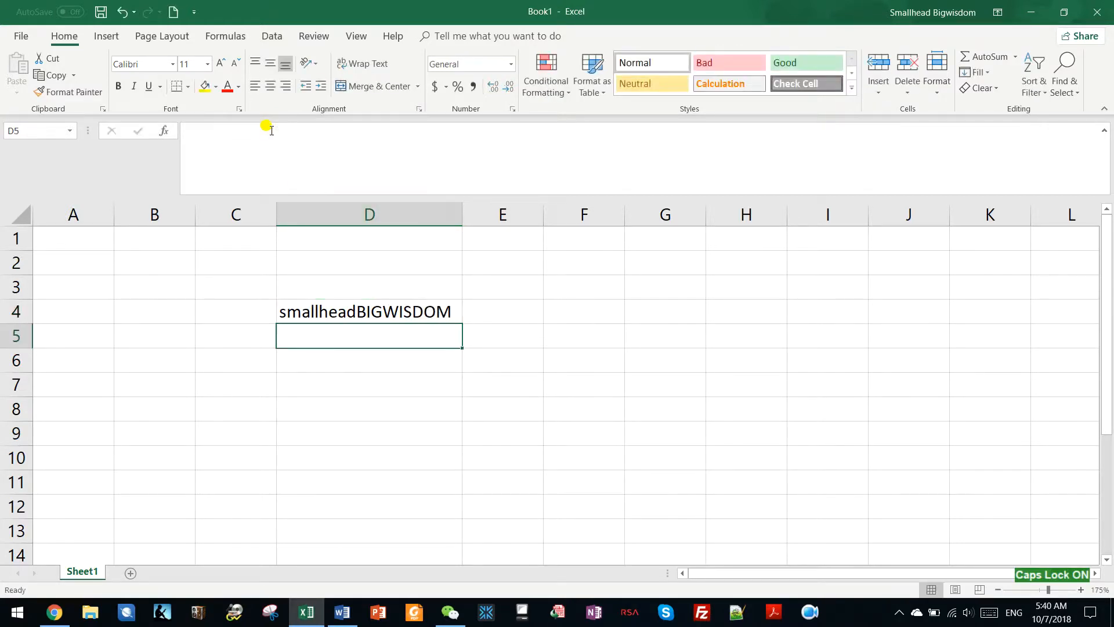
{"action": "left_click", "coordinate": [377, 312]}
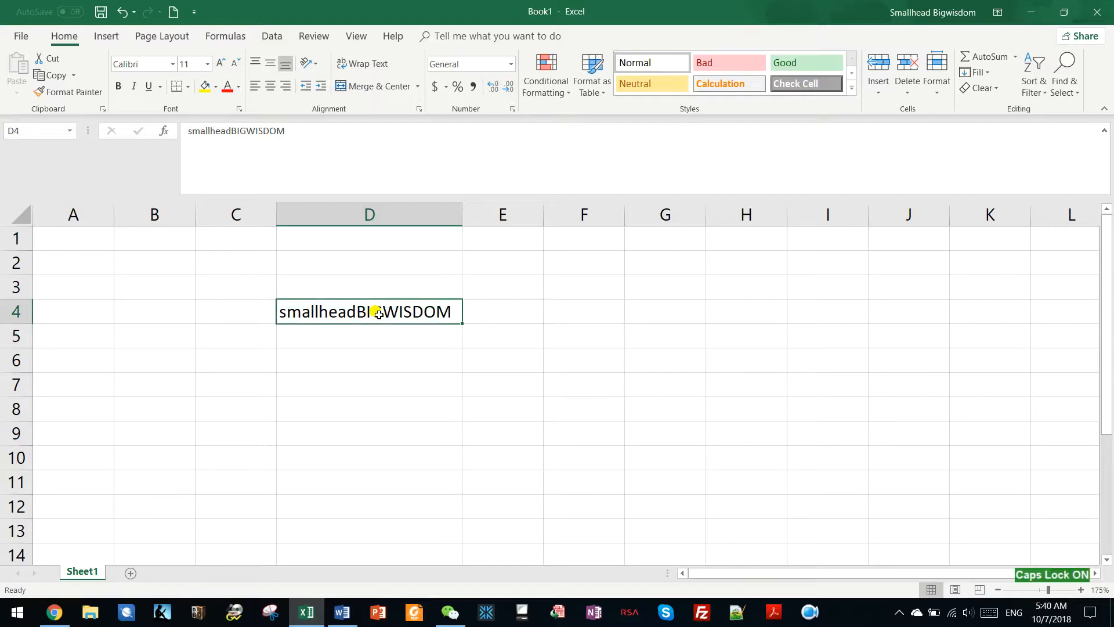
{"action": "double_click", "coordinate": [402, 309]}
{"action": "left_click", "coordinate": [288, 316]}
{"action": "key", "text": "BackSpace"}
{"action": "key", "text": "Return"}
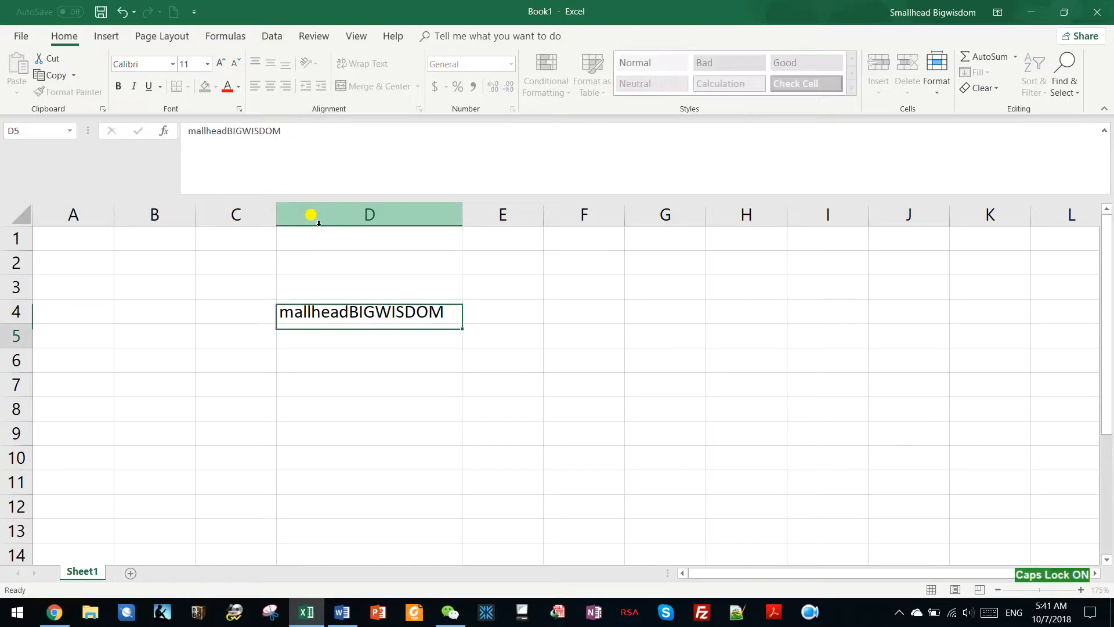
{"action": "key", "text": "ctrl+z"}
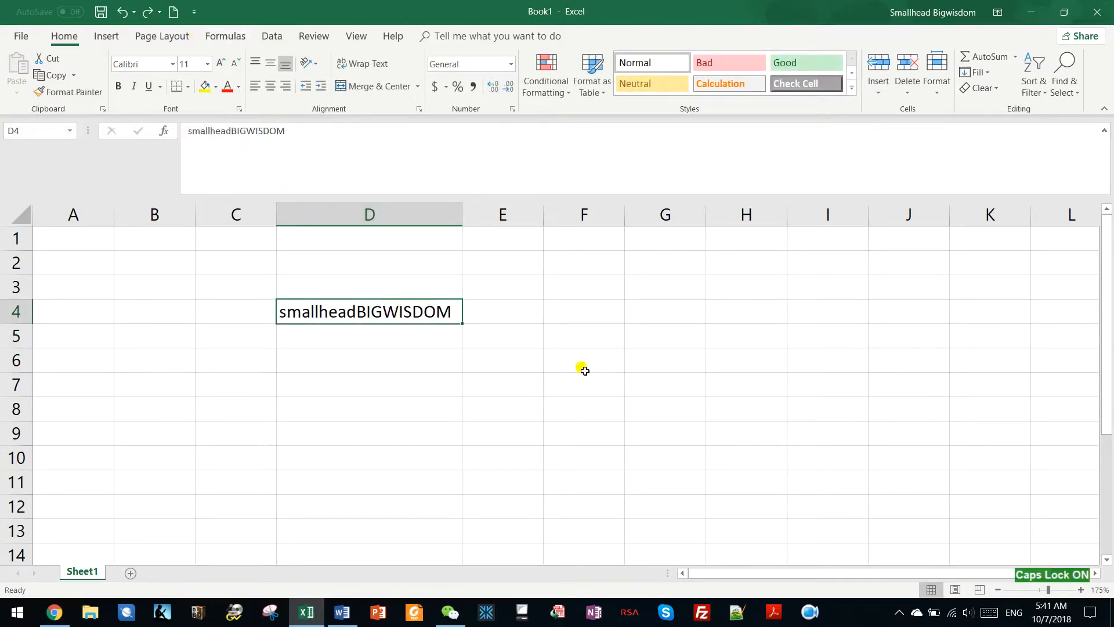
Step: Enter 5353532 in cell D5 and 757547 in cell D6
{"action": "left_click", "coordinate": [365, 326]}
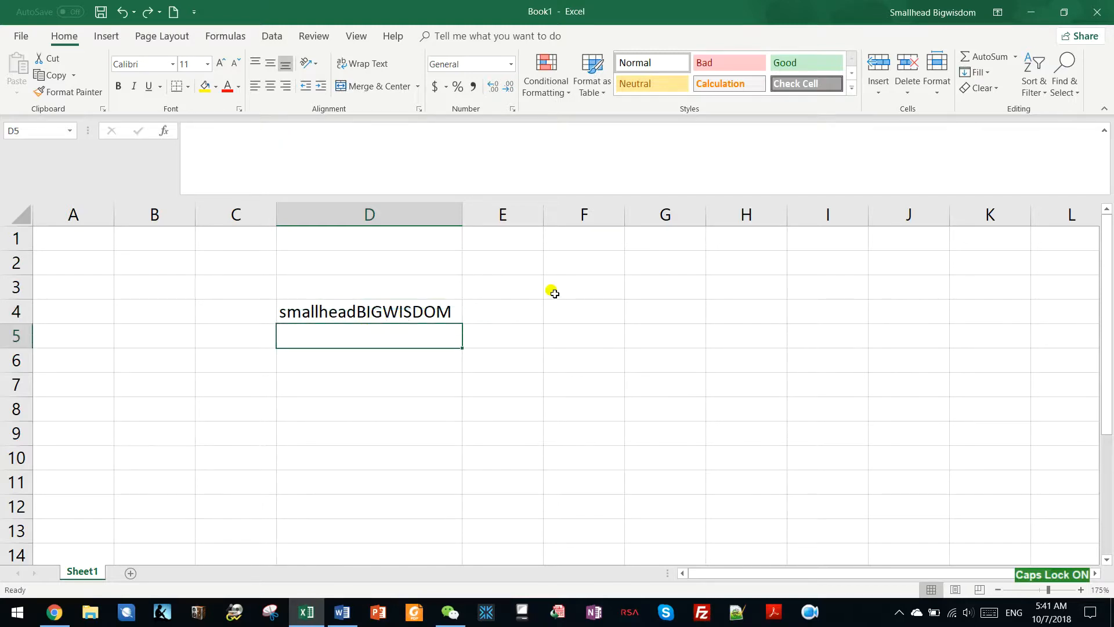
{"action": "type", "text": "5353532"}
{"action": "left_click", "coordinate": [389, 358]}
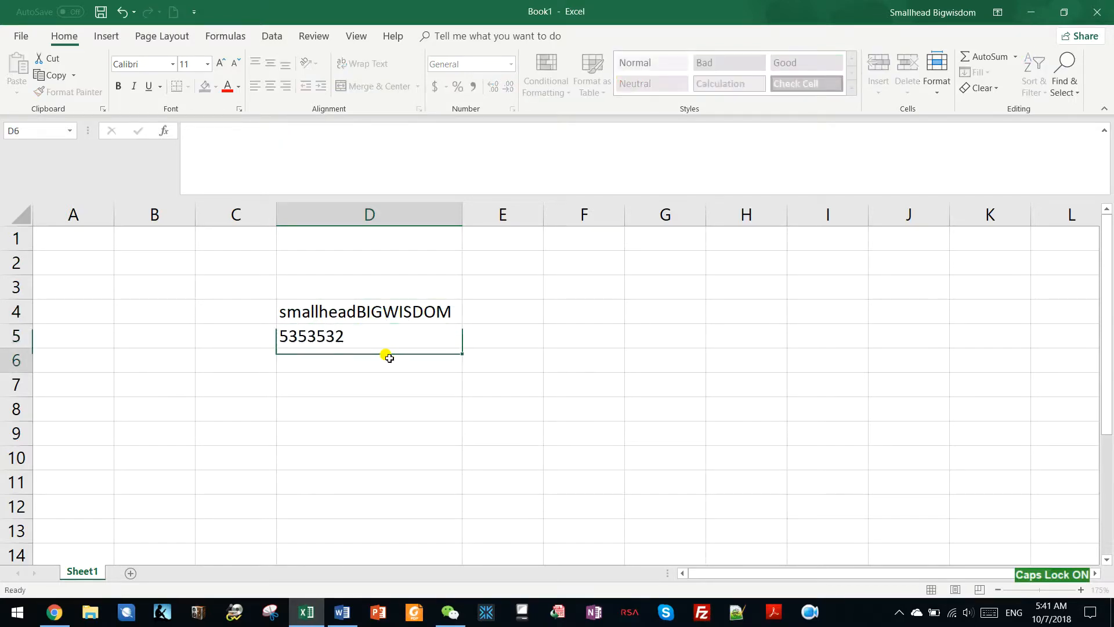
{"action": "type", "text": "757547"}
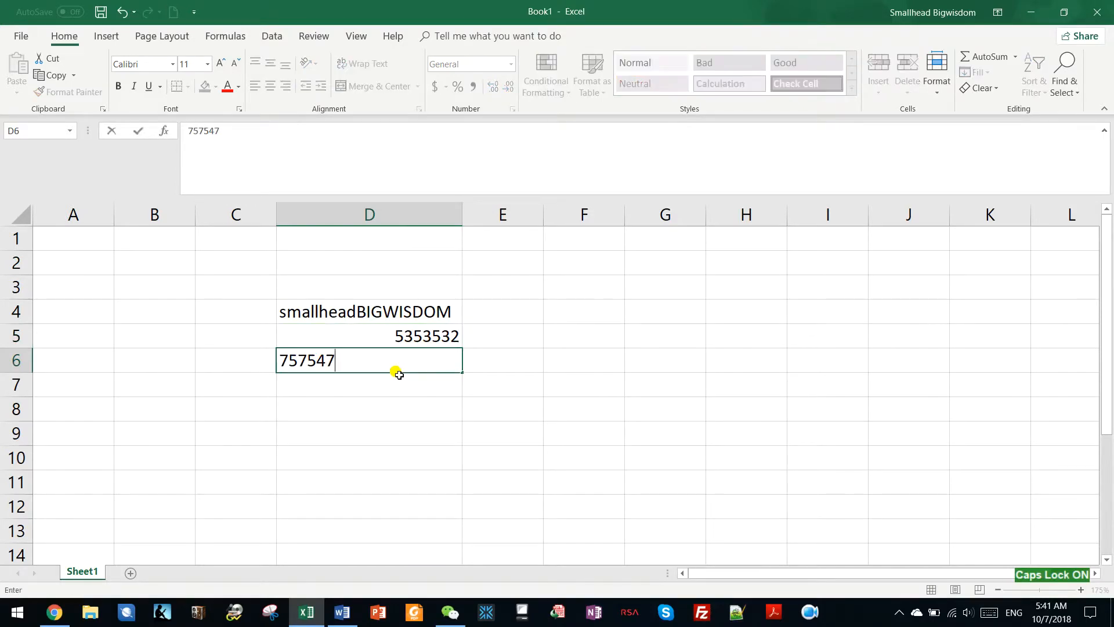
{"action": "key", "text": "Return"}
Step: Check the values in D5 and D6, then select both cells D5:D6
{"action": "left_click", "coordinate": [414, 342]}
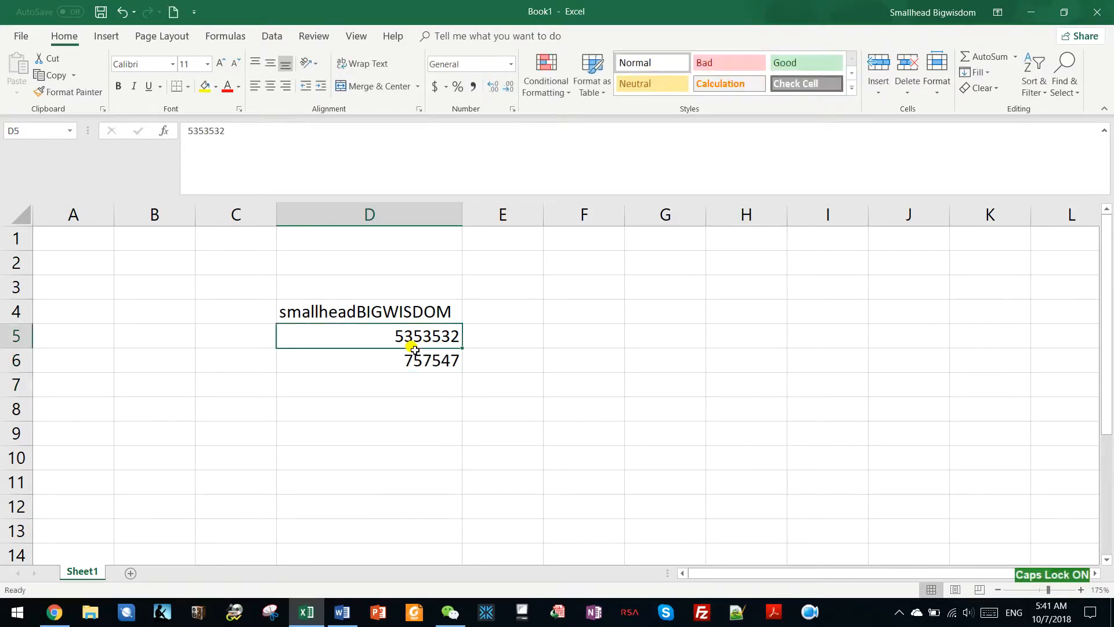
{"action": "left_click_drag", "start_coordinate": [414, 346], "coordinate": [430, 360]}
{"action": "left_click", "coordinate": [430, 328]}
{"action": "left_click", "coordinate": [424, 359]}
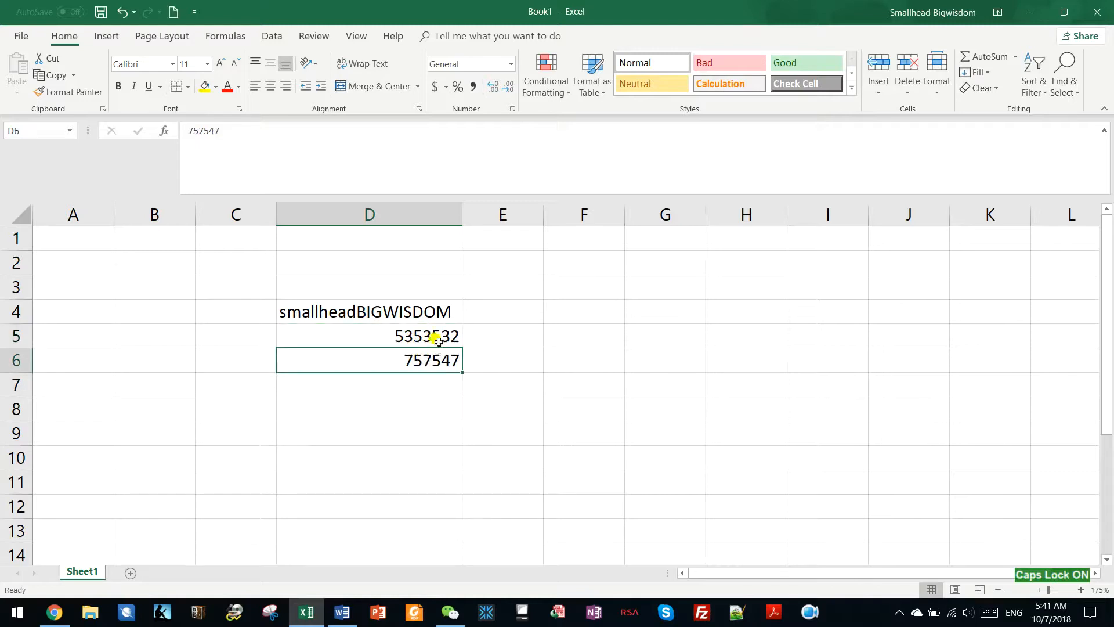
{"action": "left_click", "coordinate": [434, 335]}
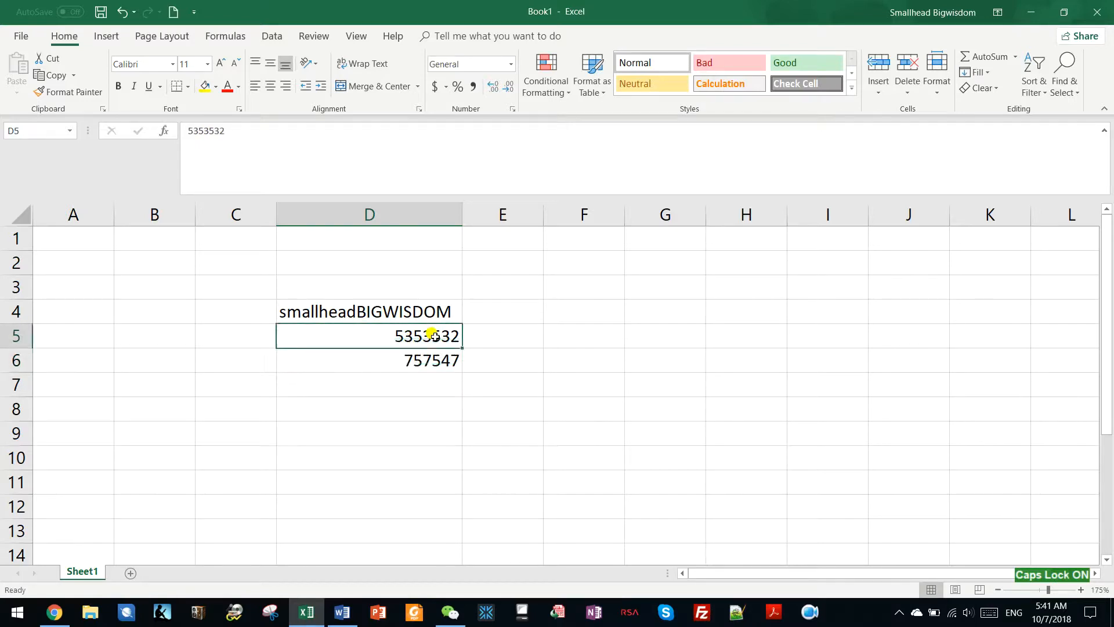
{"action": "left_click", "coordinate": [434, 355]}
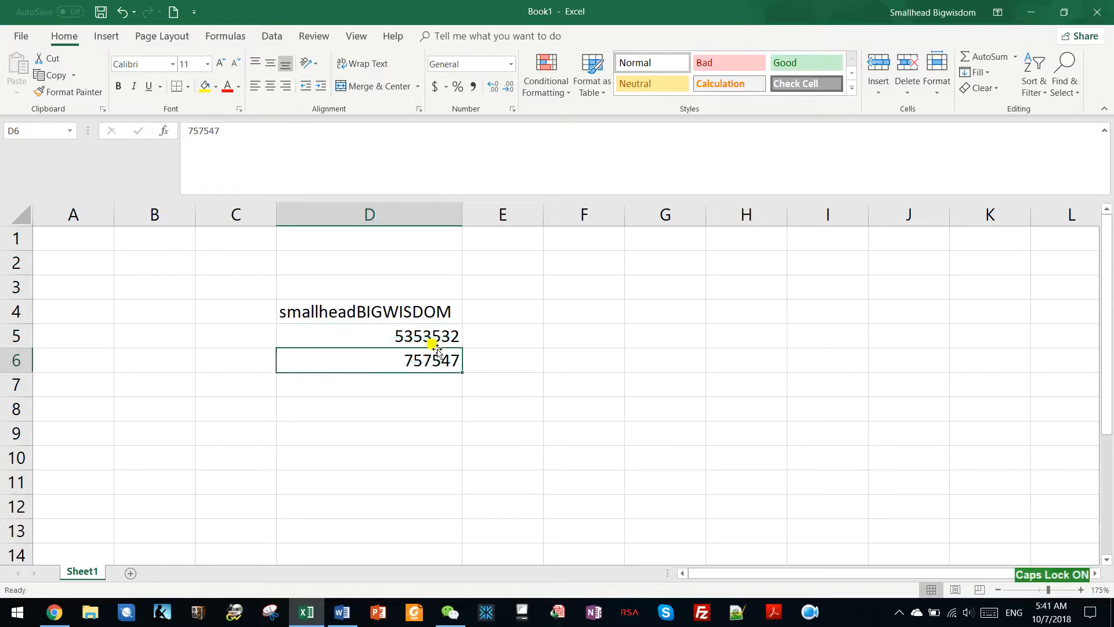
{"action": "left_click", "coordinate": [437, 334]}
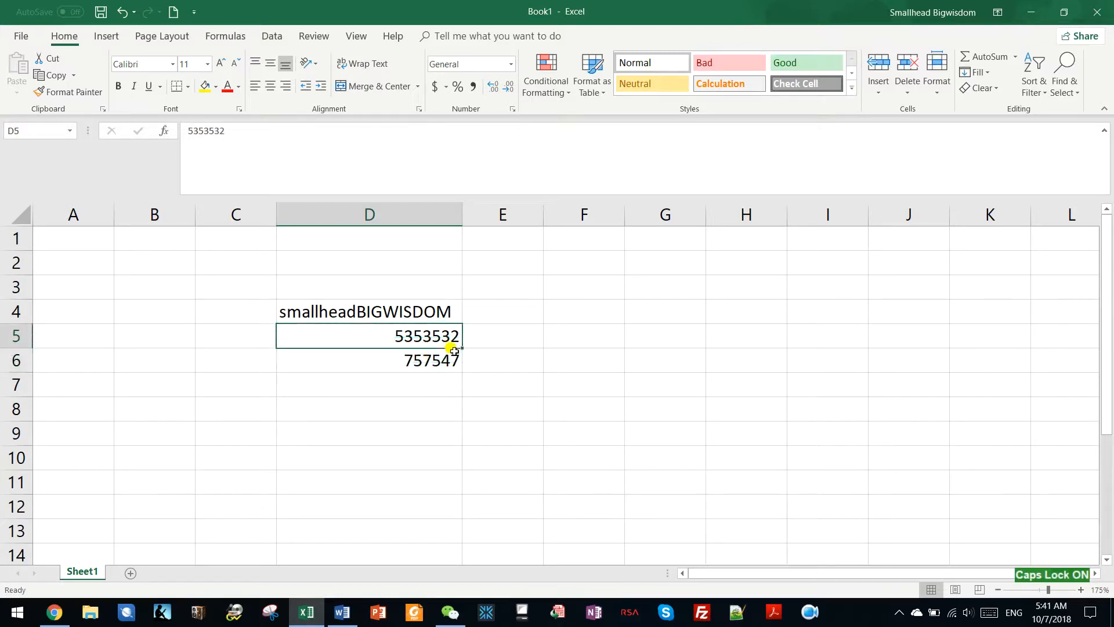
{"action": "left_click", "coordinate": [444, 355]}
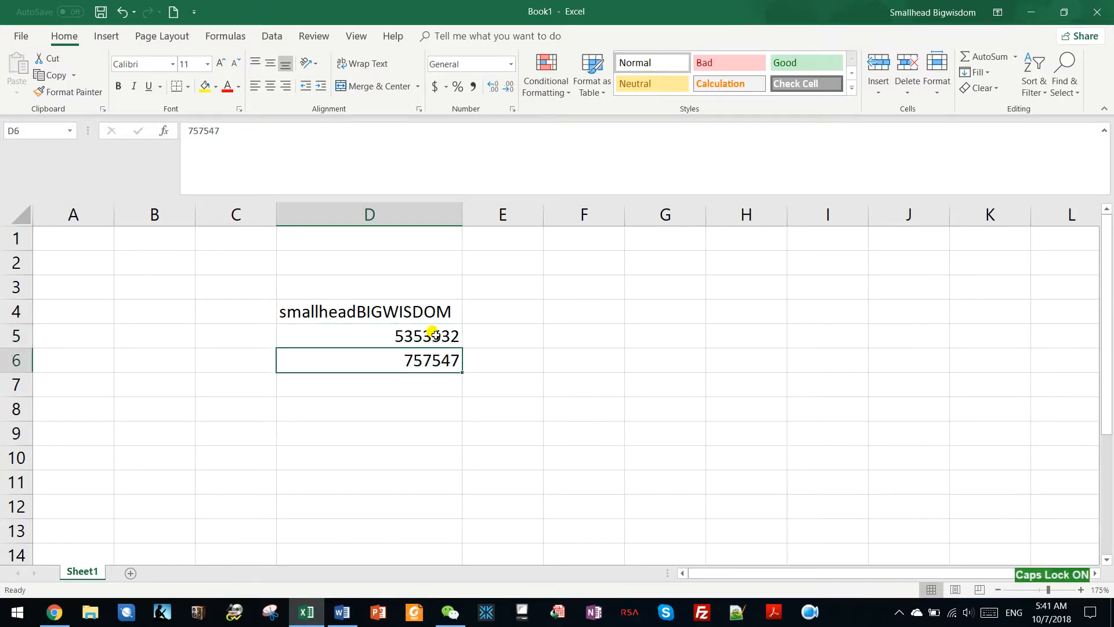
{"action": "left_click", "coordinate": [434, 334]}
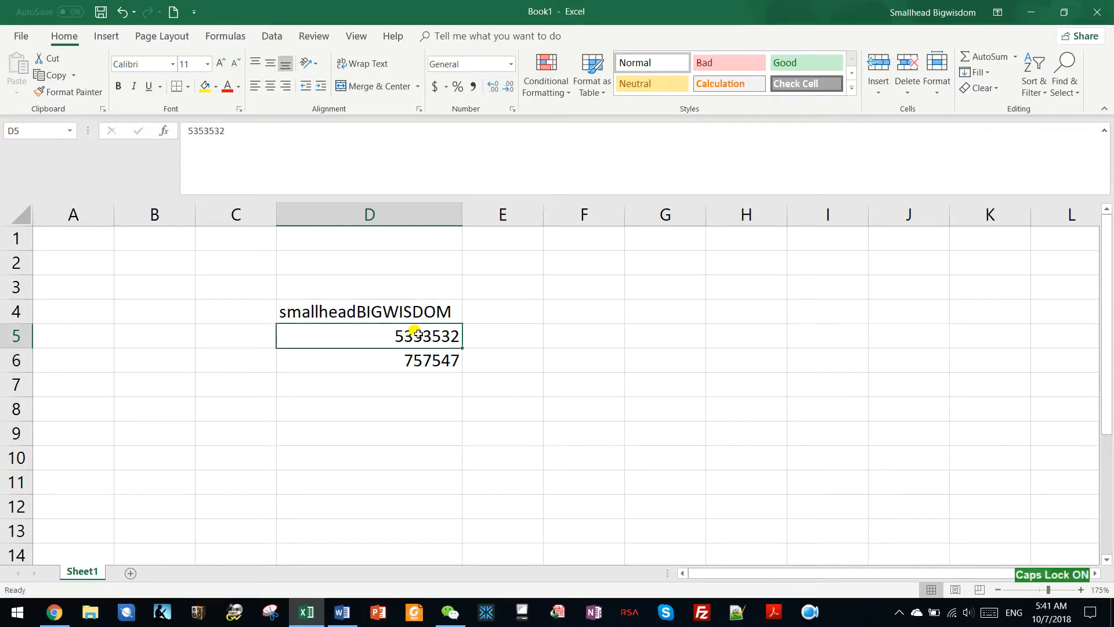
{"action": "left_click_drag", "start_coordinate": [417, 332], "coordinate": [418, 358]}
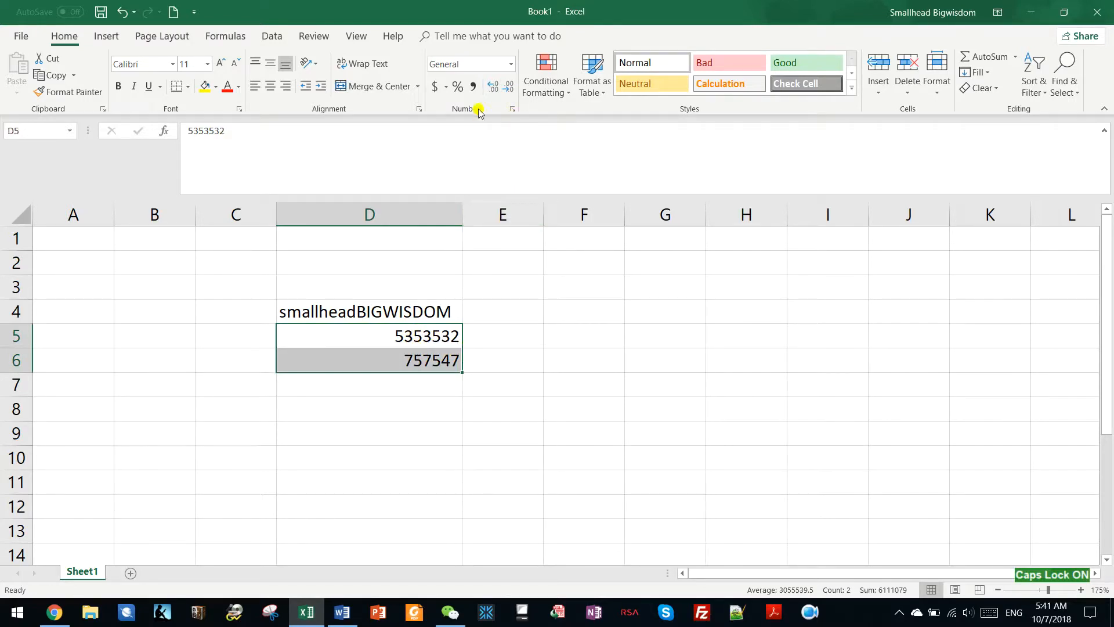
Step: Apply the Text number format to D5:D6 through Format Cells
{"action": "left_click", "coordinate": [513, 110]}
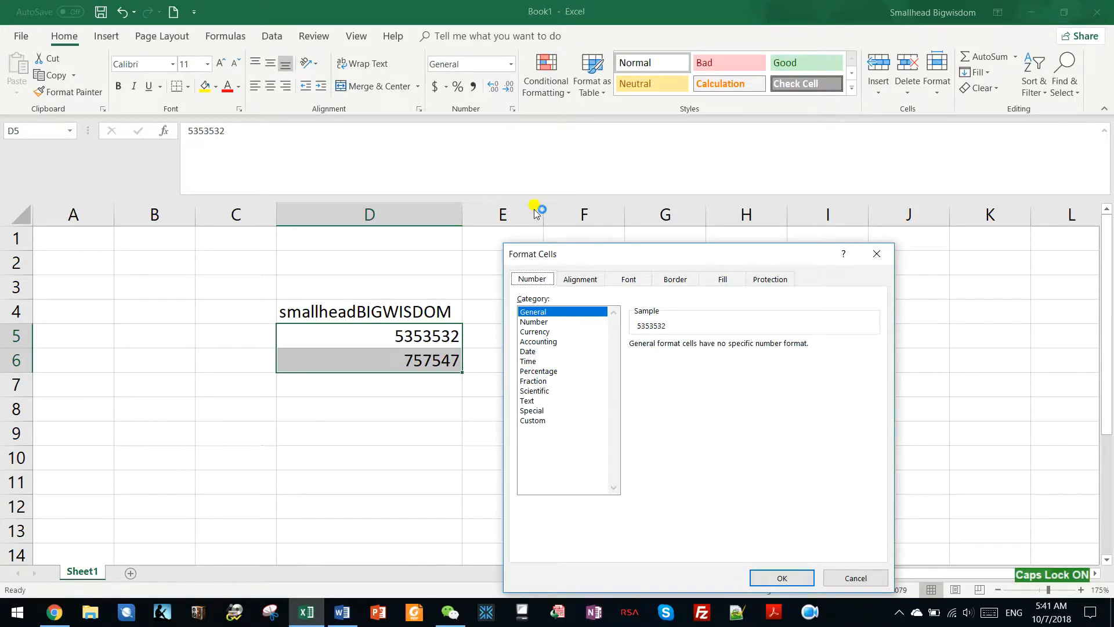
{"action": "left_click", "coordinate": [530, 400]}
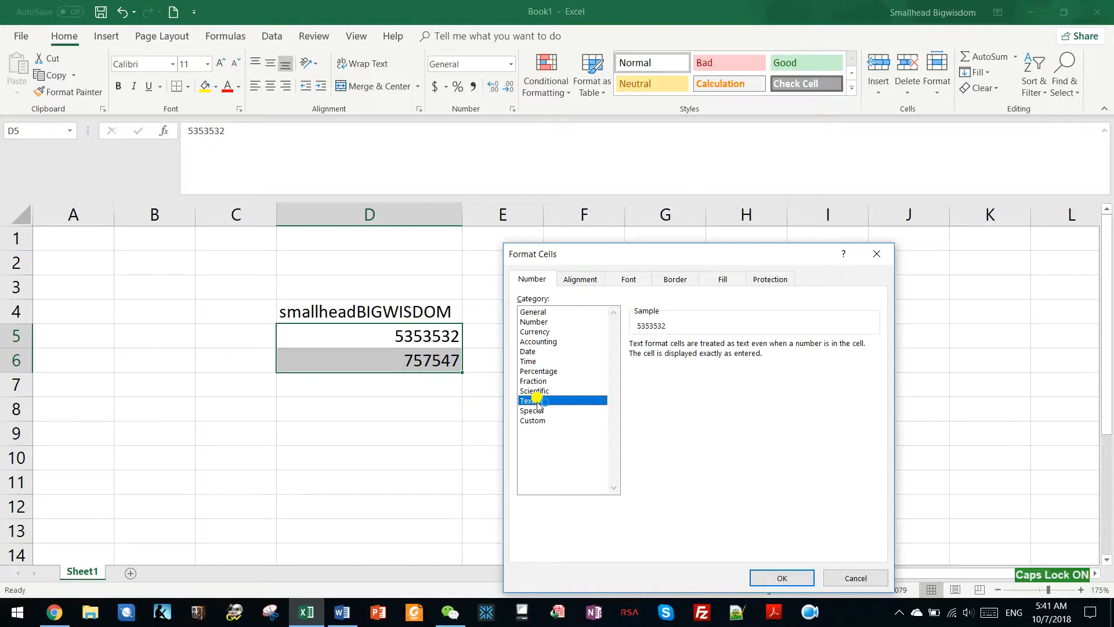
{"action": "left_click", "coordinate": [778, 576]}
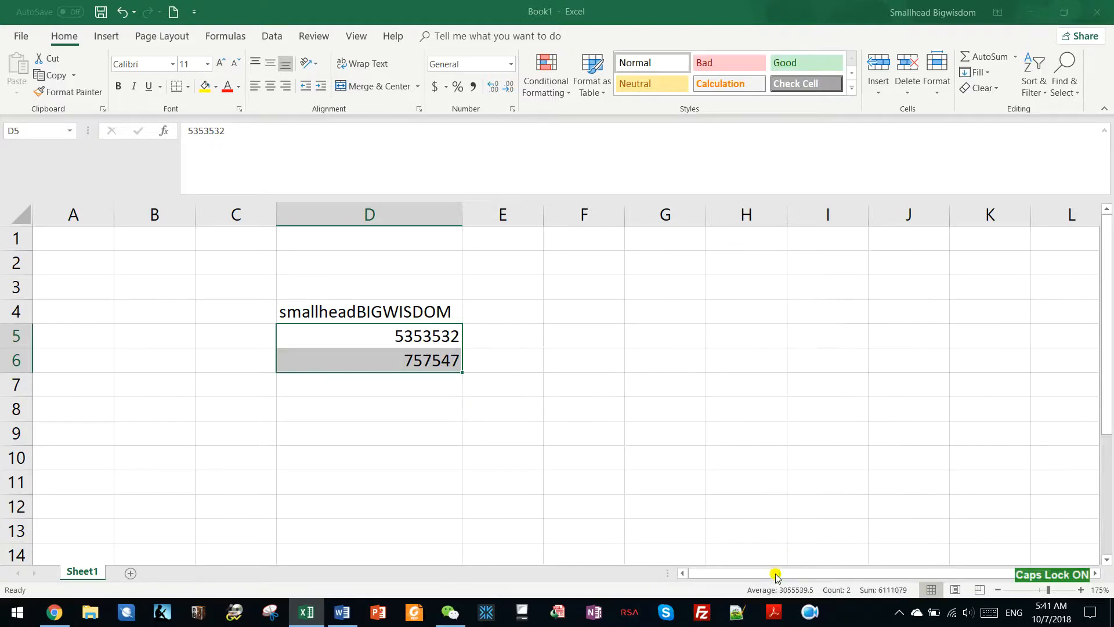
Step: Inspect D5 and D6 individually, then reselect D5:D6
{"action": "left_click", "coordinate": [358, 337]}
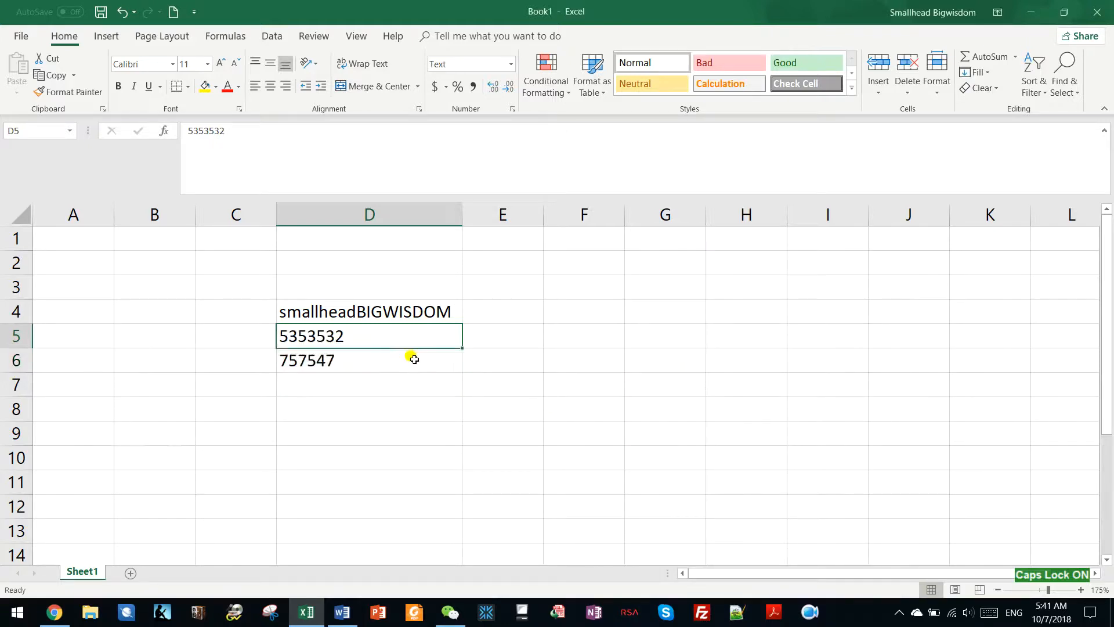
{"action": "left_click", "coordinate": [406, 361]}
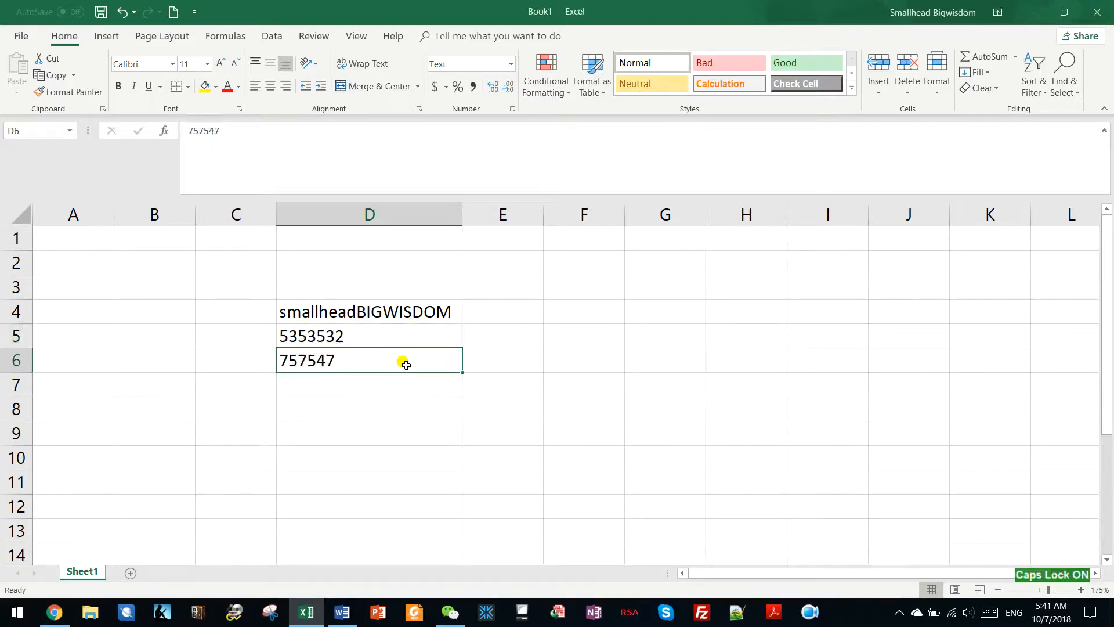
{"action": "left_click", "coordinate": [336, 340]}
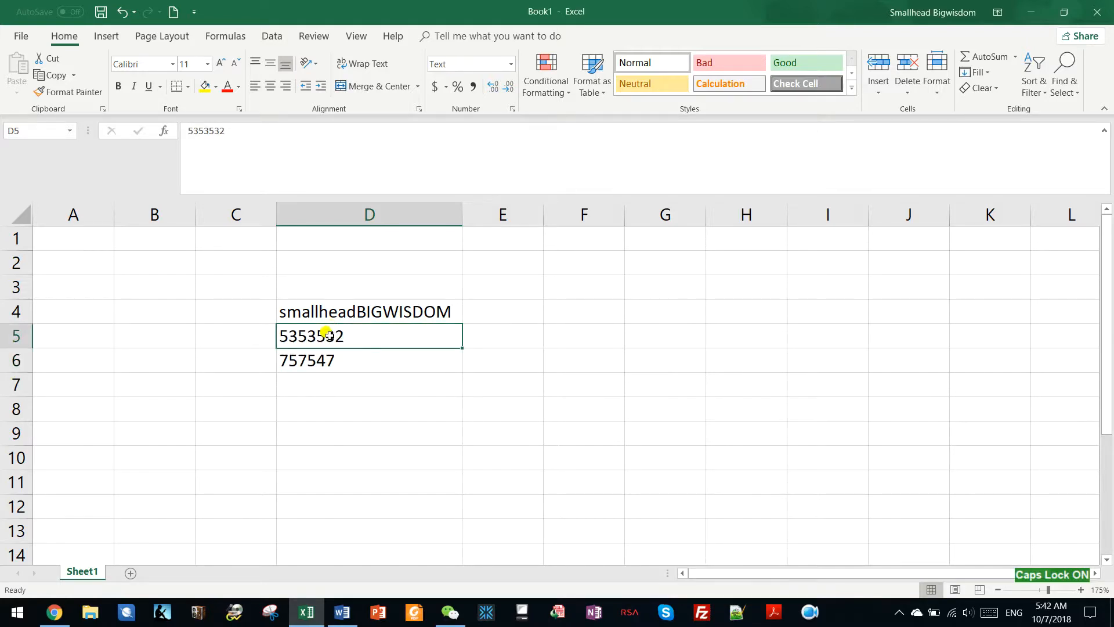
{"action": "left_click_drag", "start_coordinate": [323, 333], "coordinate": [326, 354]}
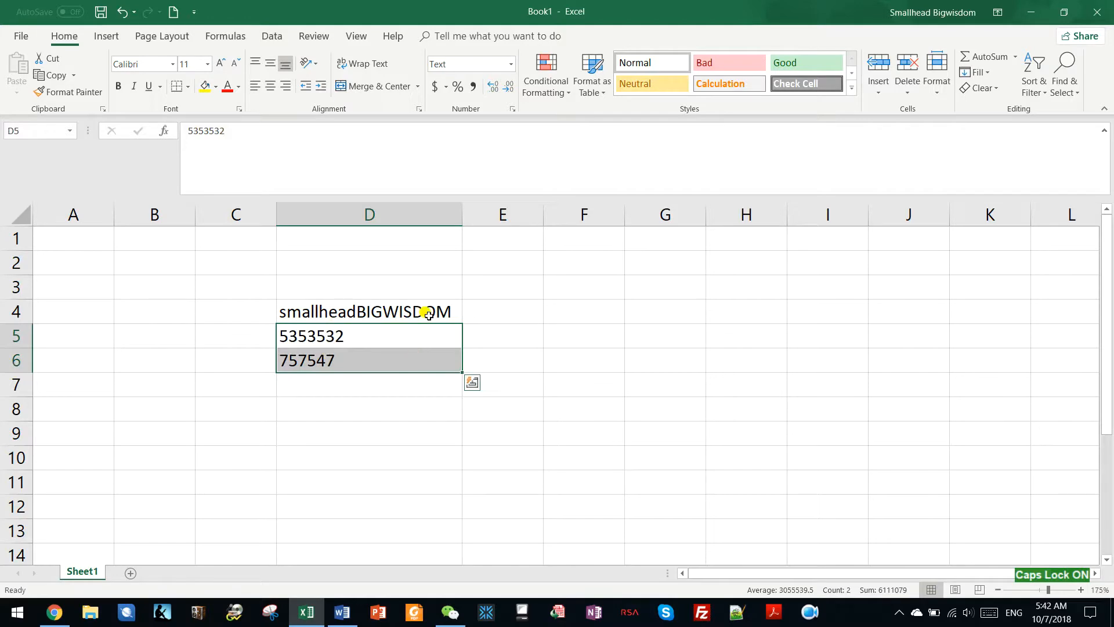
Step: Change D5:D6 back to the General number format, then select D4
{"action": "left_click", "coordinate": [512, 110]}
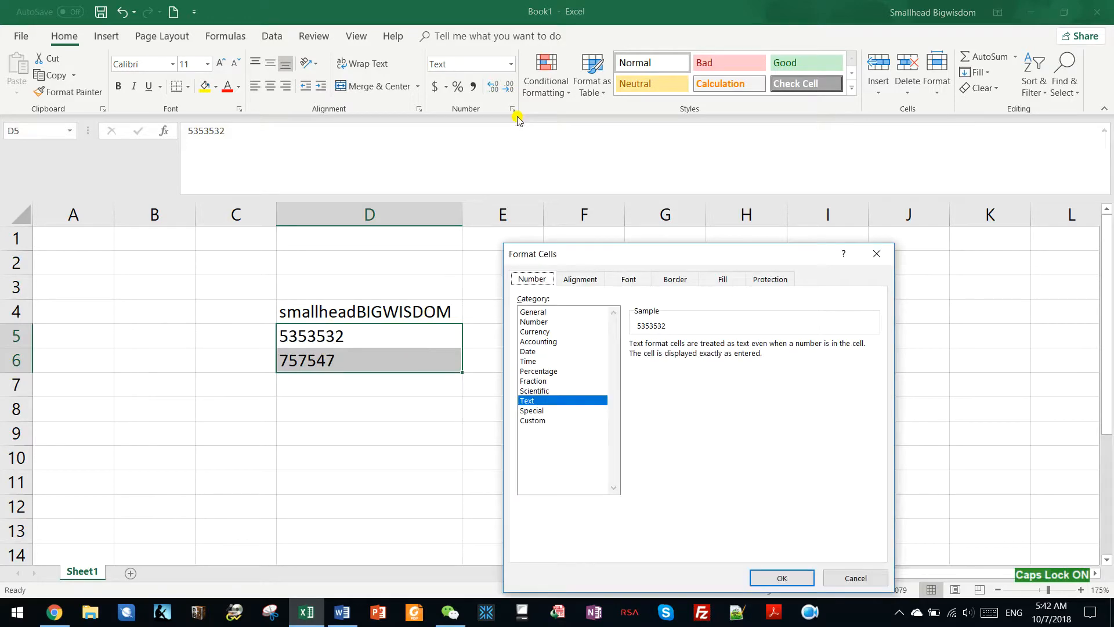
{"action": "left_click", "coordinate": [540, 312]}
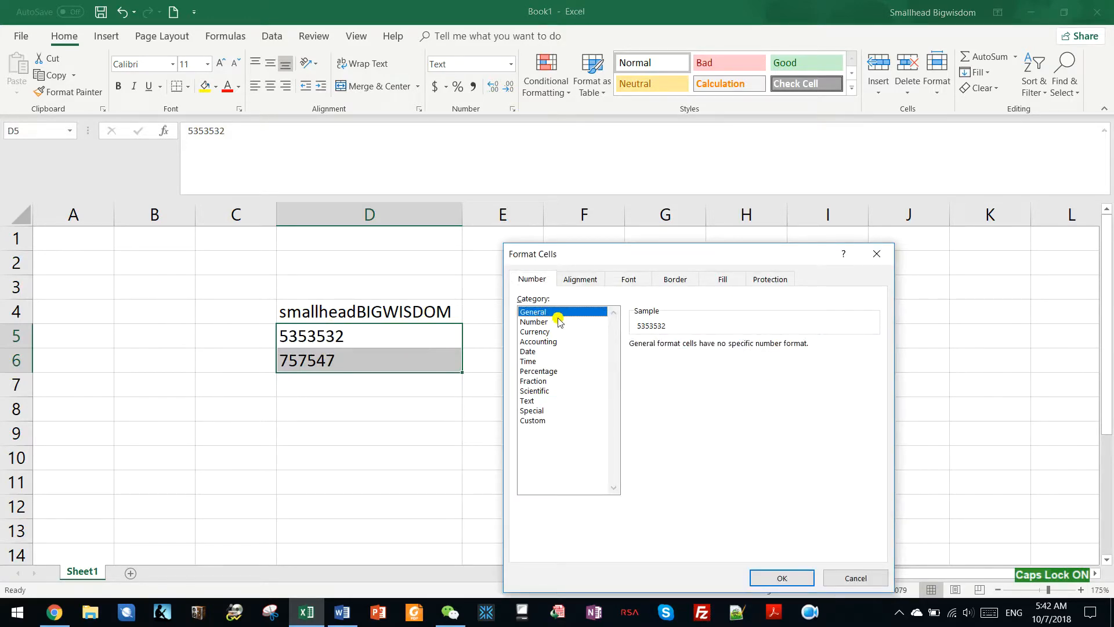
{"action": "left_click", "coordinate": [783, 577]}
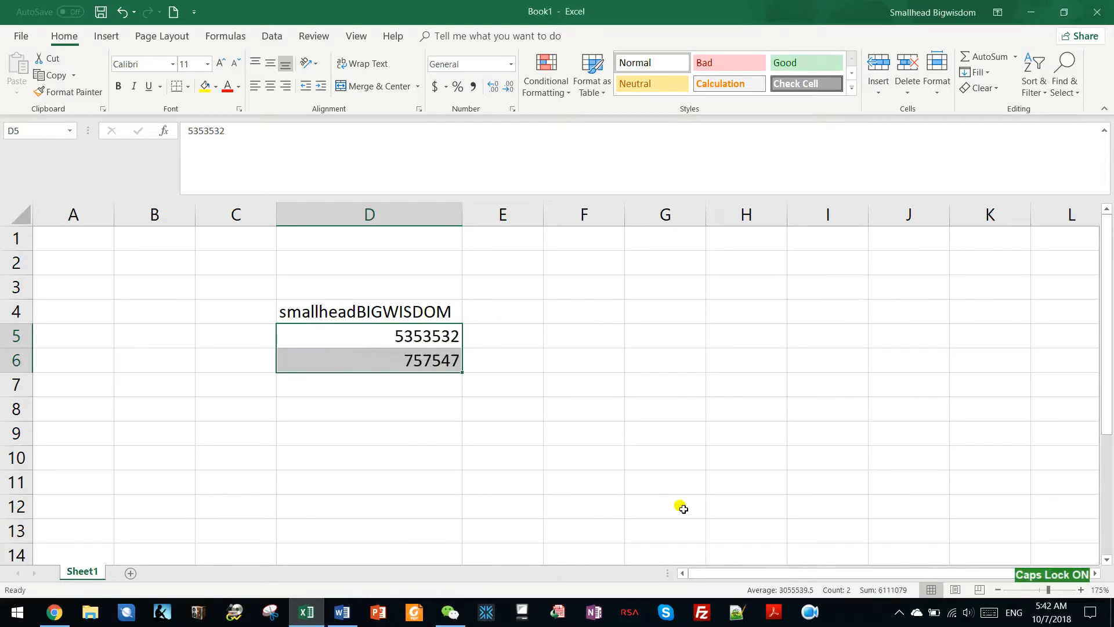
{"action": "left_click", "coordinate": [411, 358]}
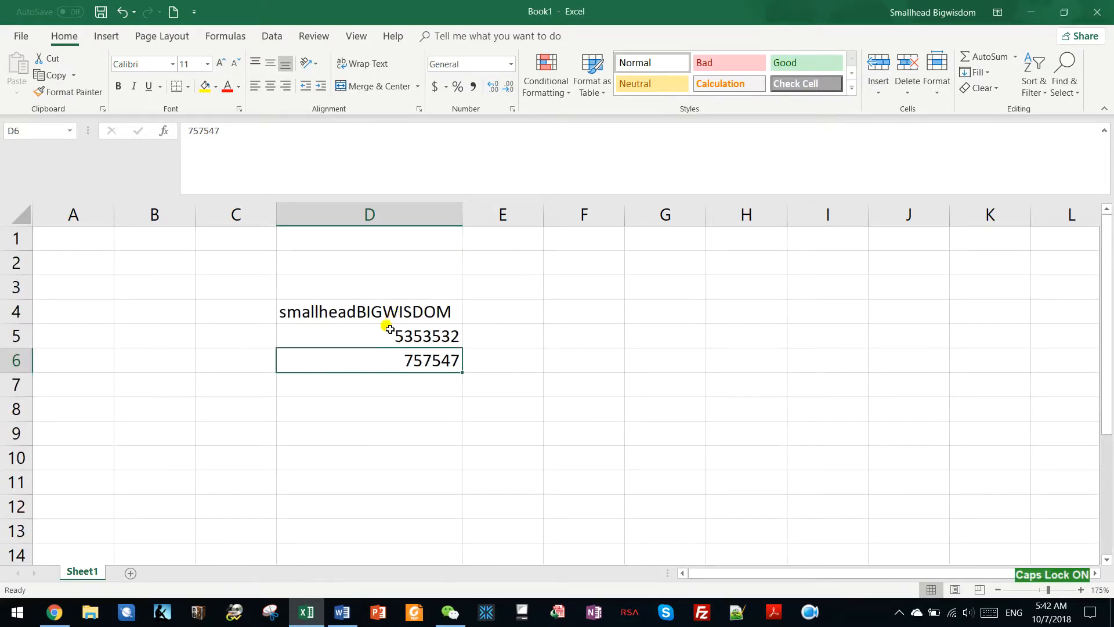
{"action": "left_click", "coordinate": [367, 312]}
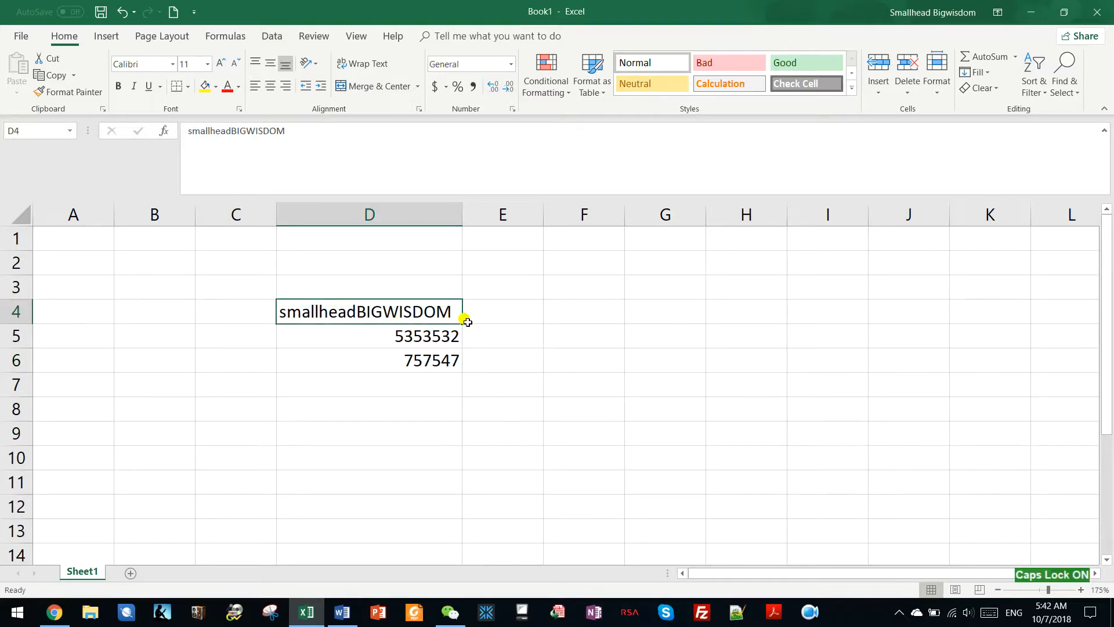
Step: Type shBW into cell D8, correcting a stray capital S first
{"action": "left_click", "coordinate": [328, 405]}
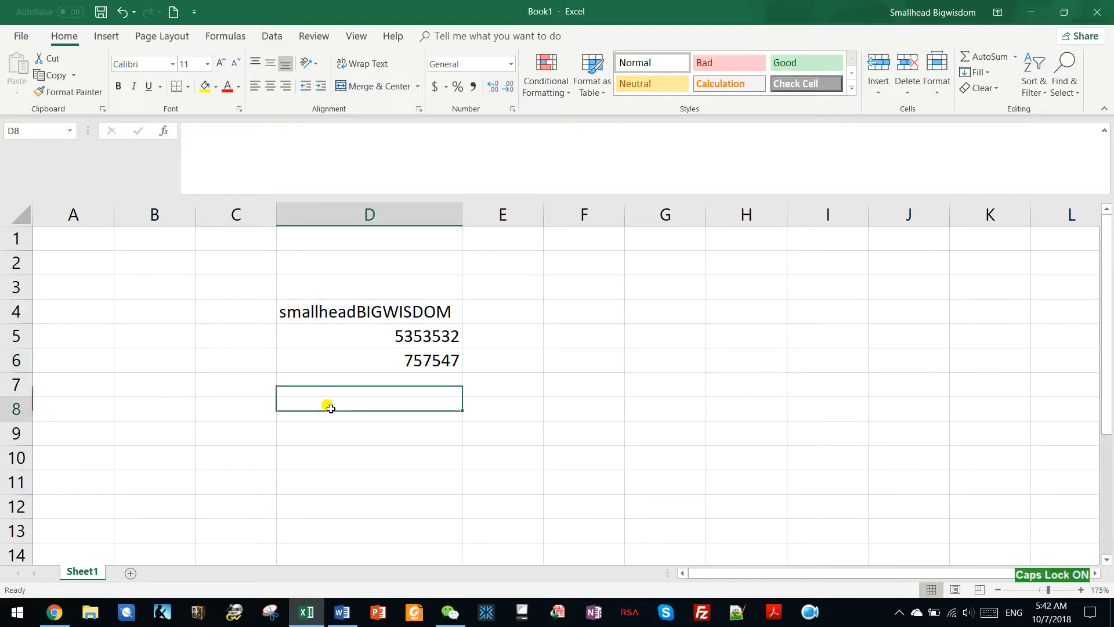
{"action": "type", "text": "S"}
{"action": "key", "text": "BackSpace"}
{"action": "key", "text": "Caps_Lock"}
{"action": "type", "text": "sh"}
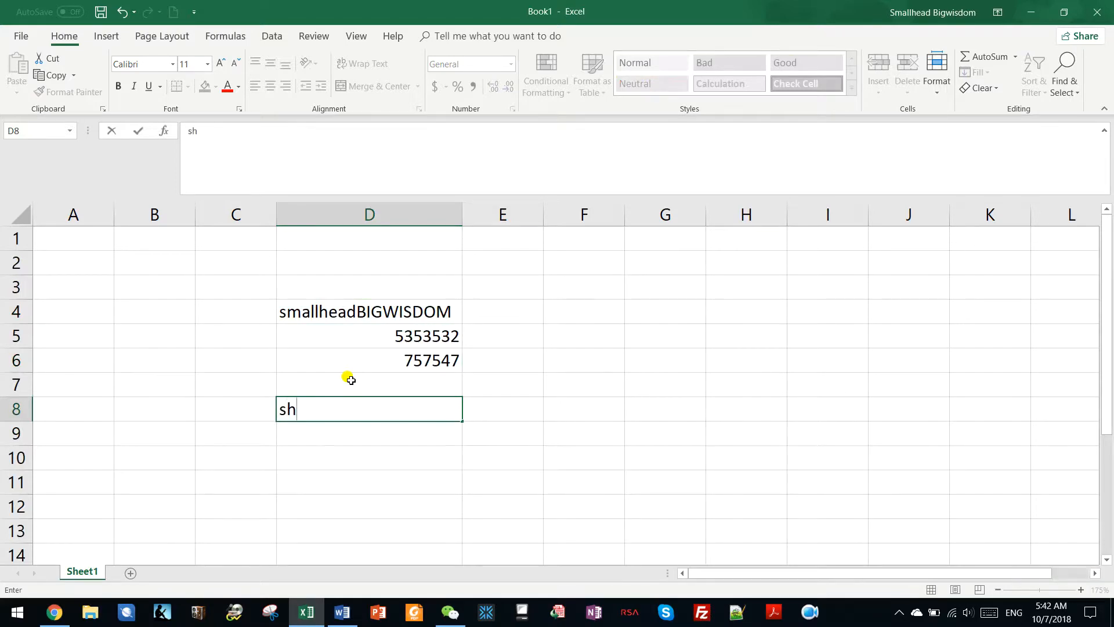
{"action": "key", "text": "Caps_Lock"}
{"action": "type", "text": "BW"}
{"action": "key", "text": "Return"}
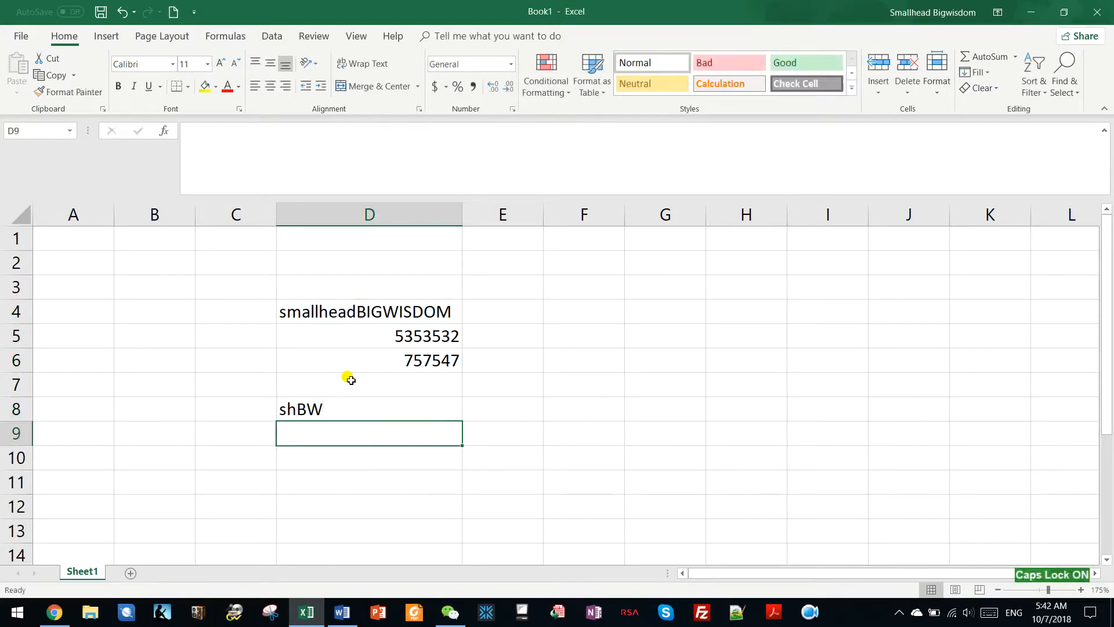
{"action": "left_click", "coordinate": [323, 405]}
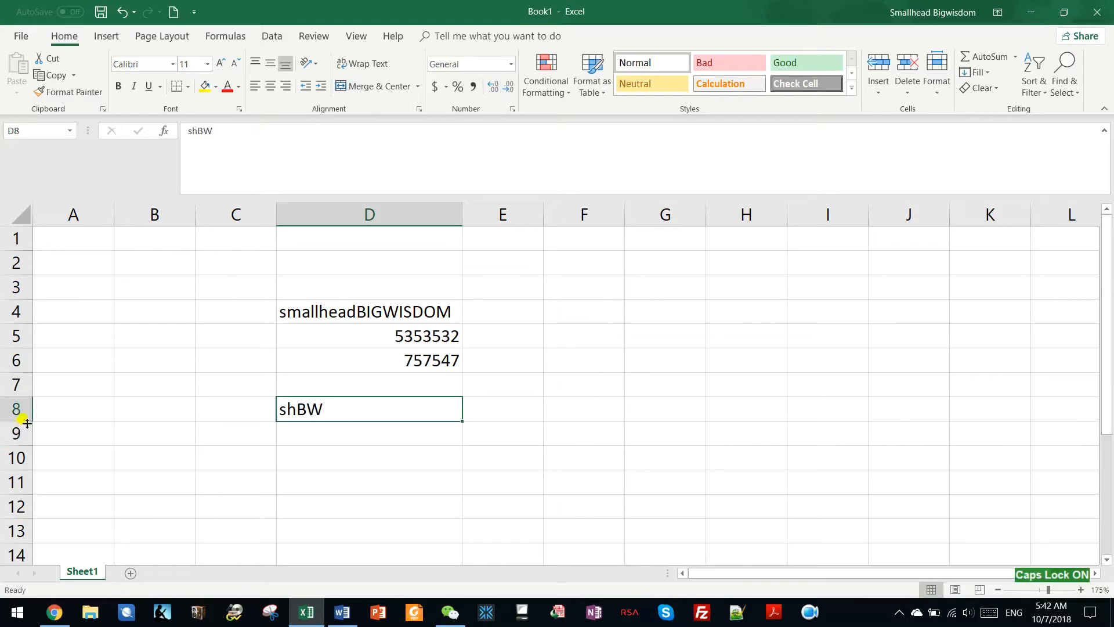
Step: Heighten row 8, rotate D8 with Angle Clockwise then Vertical Text, and open Format Cell Alignment
{"action": "left_click_drag", "start_coordinate": [15, 423], "coordinate": [21, 476]}
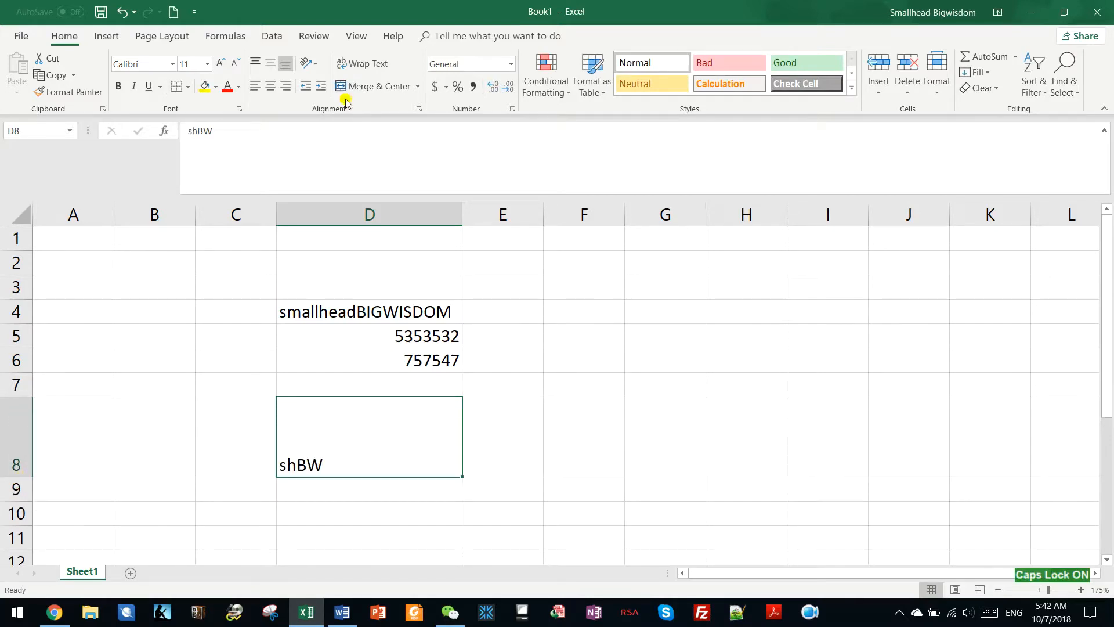
{"action": "left_click", "coordinate": [316, 67]}
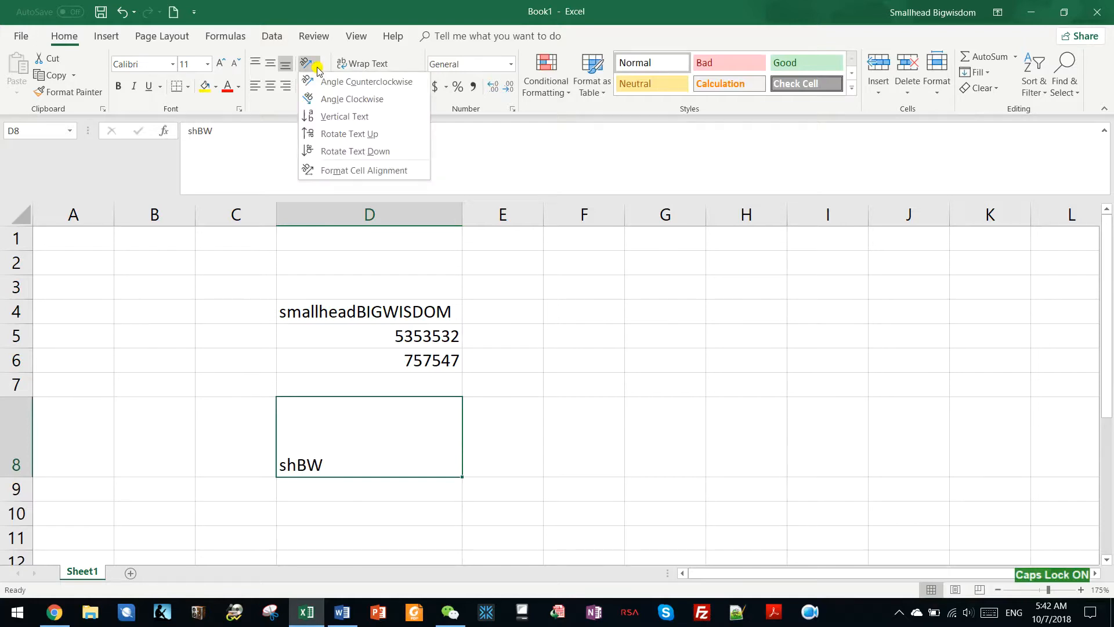
{"action": "left_click", "coordinate": [325, 98]}
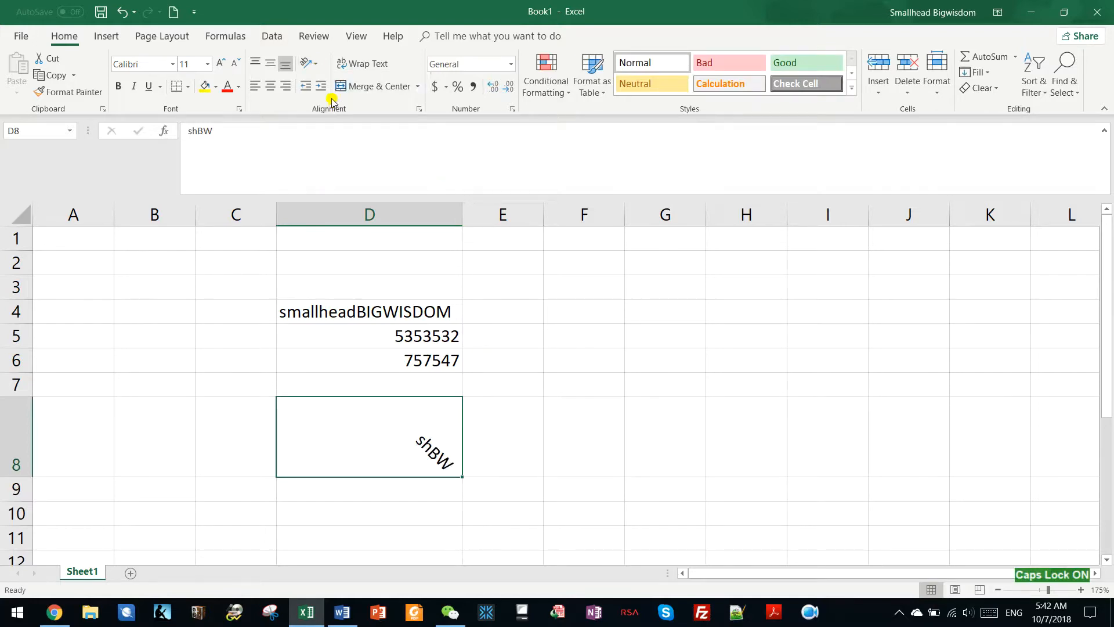
{"action": "left_click", "coordinate": [307, 63]}
{"action": "left_click", "coordinate": [335, 116]}
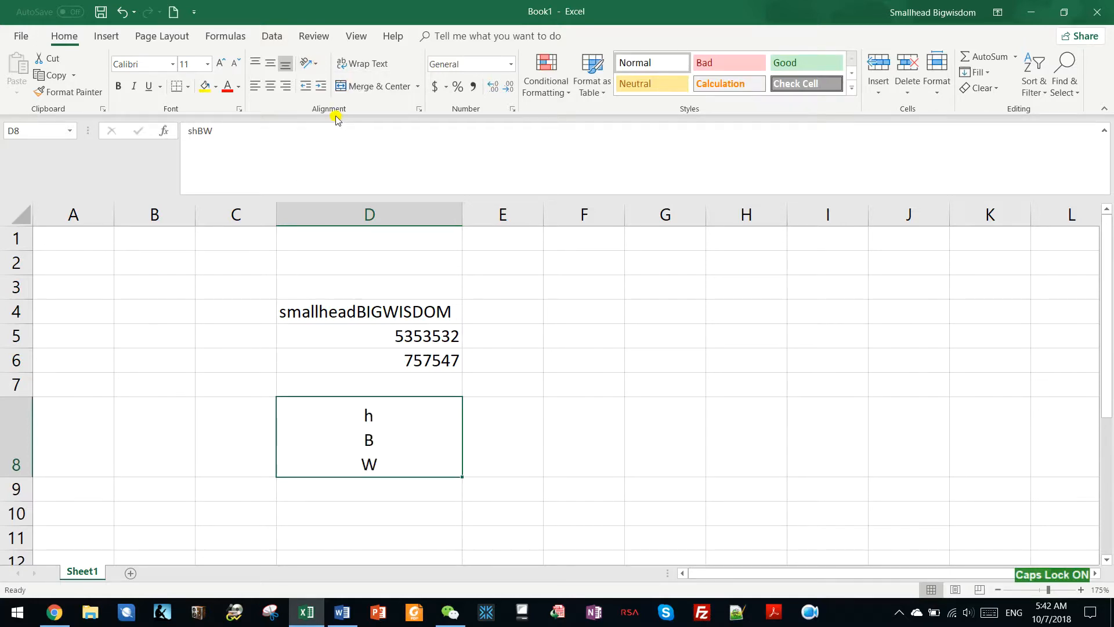
{"action": "left_click", "coordinate": [308, 63]}
{"action": "left_click", "coordinate": [366, 173]}
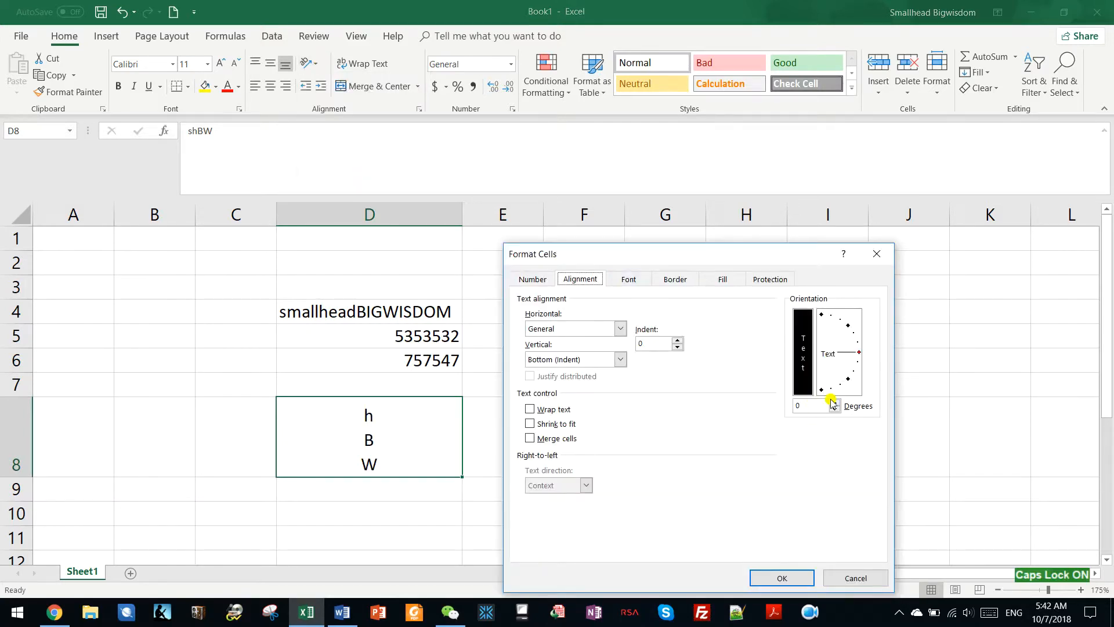
Step: Set shBW in D8 to a -45 degree orientation and apply it
{"action": "left_click", "coordinate": [859, 354]}
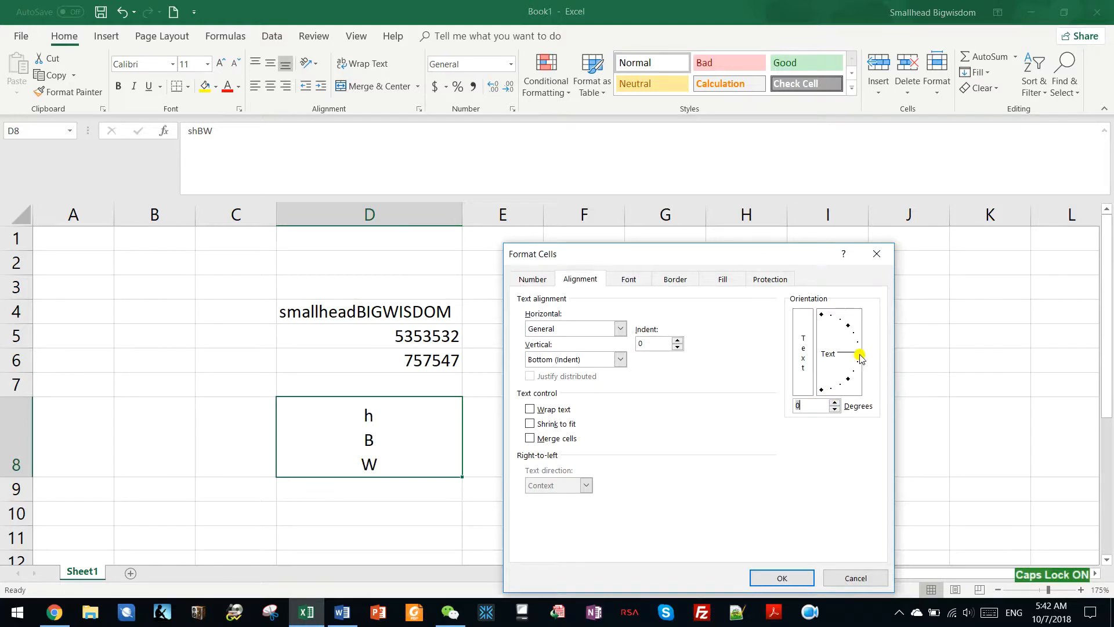
{"action": "left_click_drag", "start_coordinate": [859, 355], "coordinate": [849, 380]}
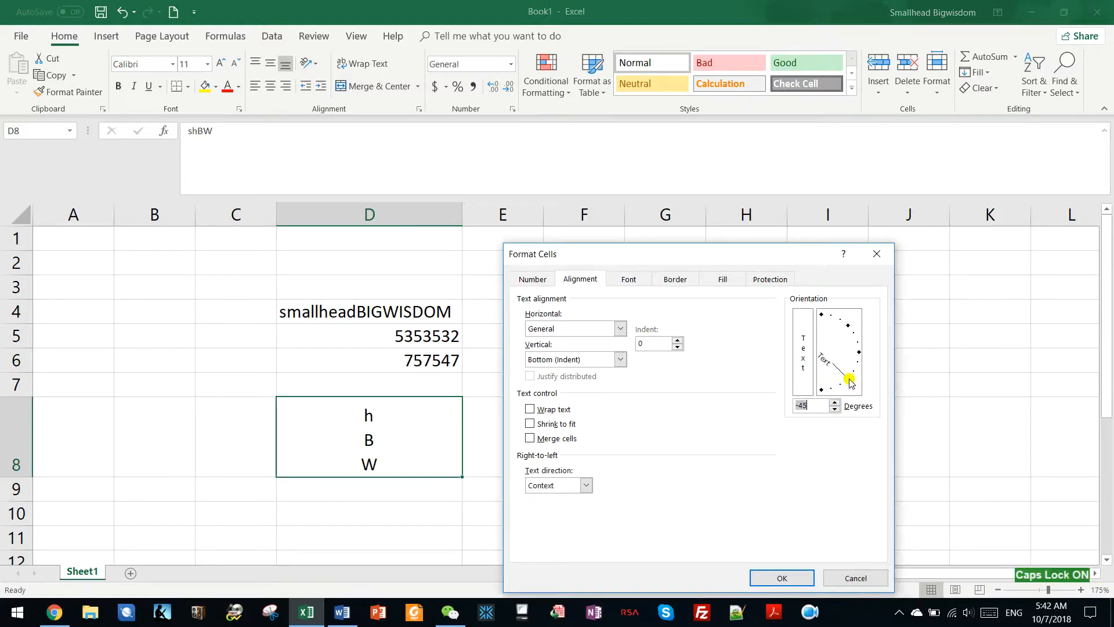
{"action": "left_click", "coordinate": [799, 407]}
{"action": "left_click", "coordinate": [782, 577]}
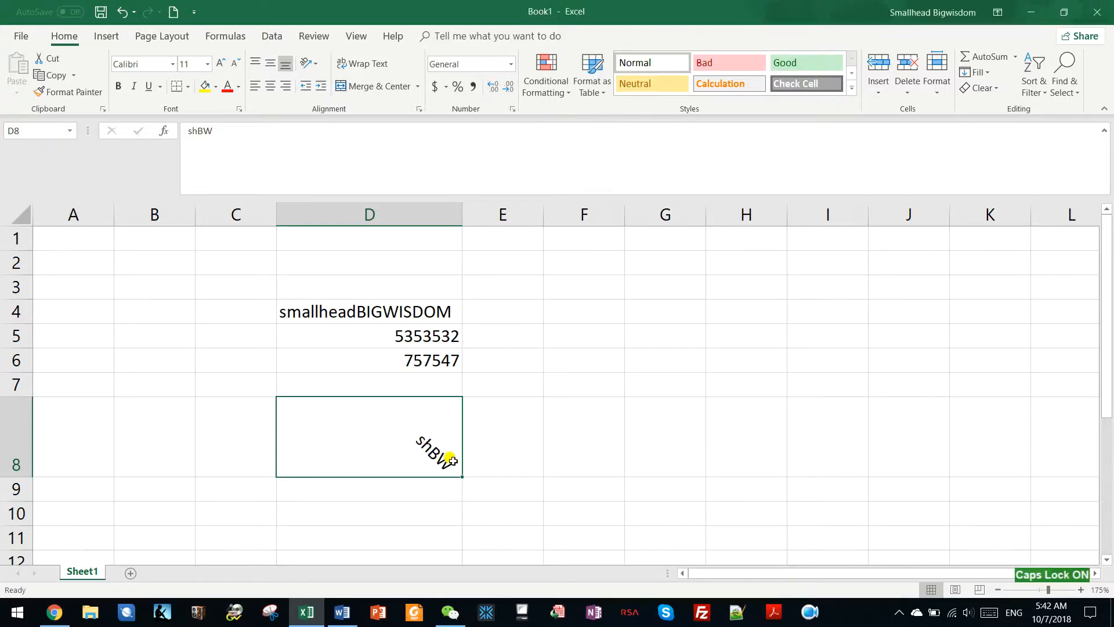
{"action": "left_click", "coordinate": [541, 427]}
{"action": "left_click", "coordinate": [423, 452]}
Step: Reopen D8's alignment settings to confirm the -45 degree angle, then select D4
{"action": "left_click", "coordinate": [316, 65]}
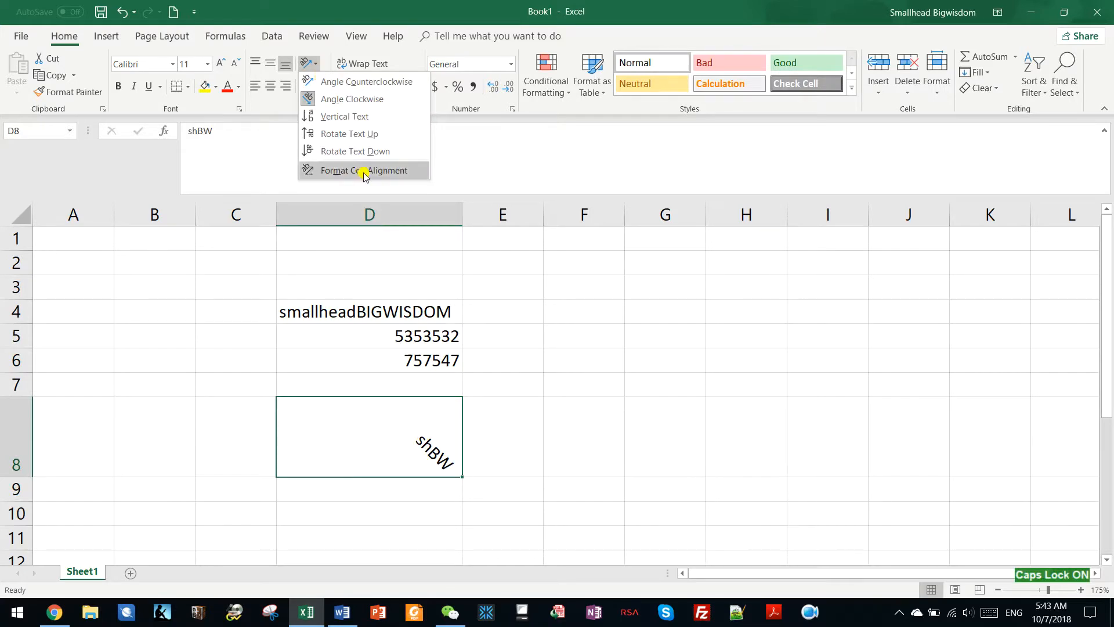
{"action": "left_click", "coordinate": [400, 170]}
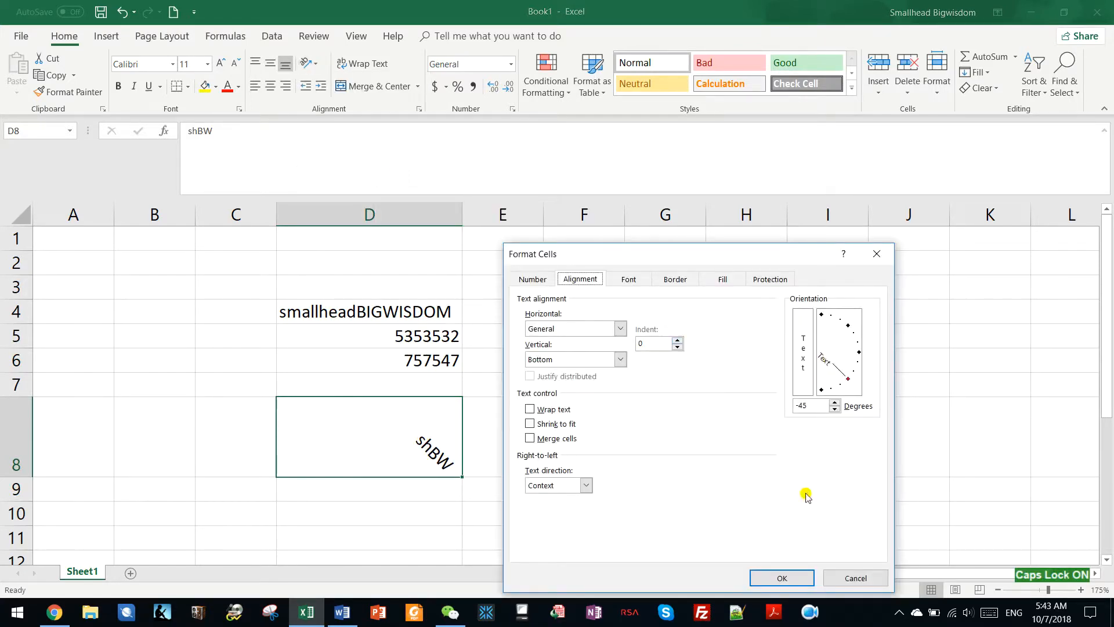
{"action": "left_click", "coordinate": [782, 577]}
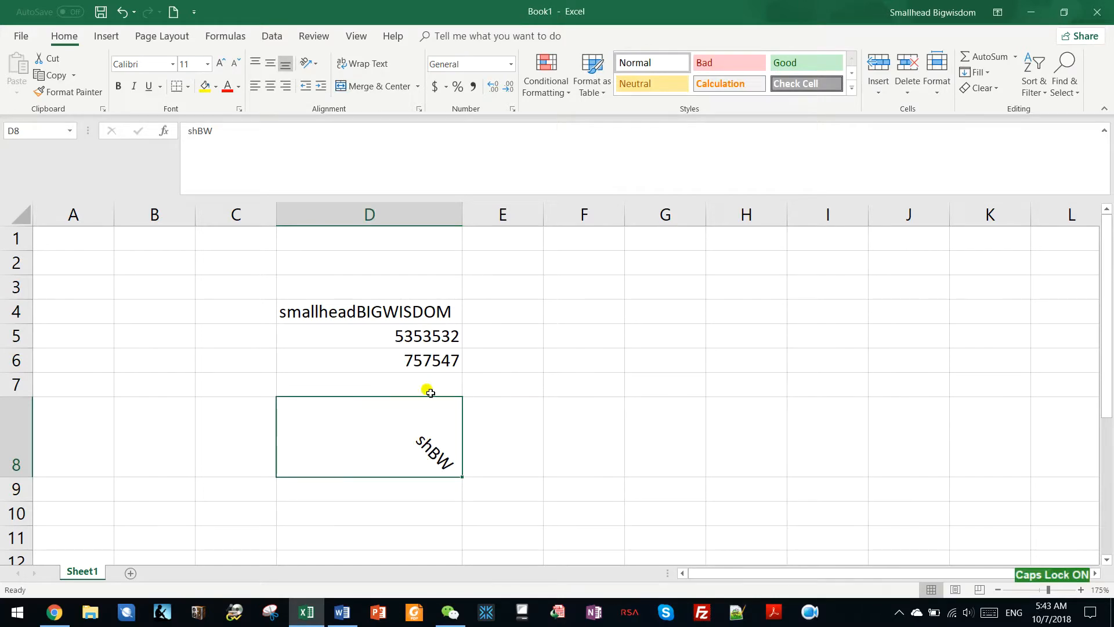
{"action": "scroll", "coordinate": [434, 372], "scroll_direction": "down", "scroll_amount": 1}
{"action": "scroll", "coordinate": [487, 331], "scroll_direction": "up", "scroll_amount": 1}
{"action": "left_click", "coordinate": [385, 313]}
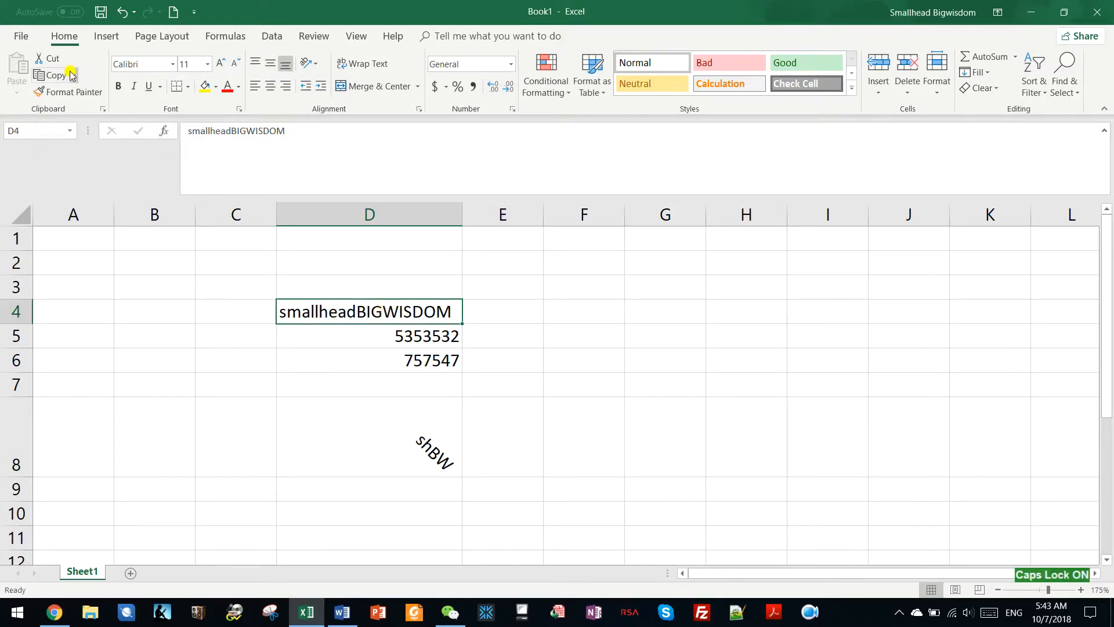
Step: Copy the name text from D4 and paste it into G4
{"action": "left_click", "coordinate": [43, 75]}
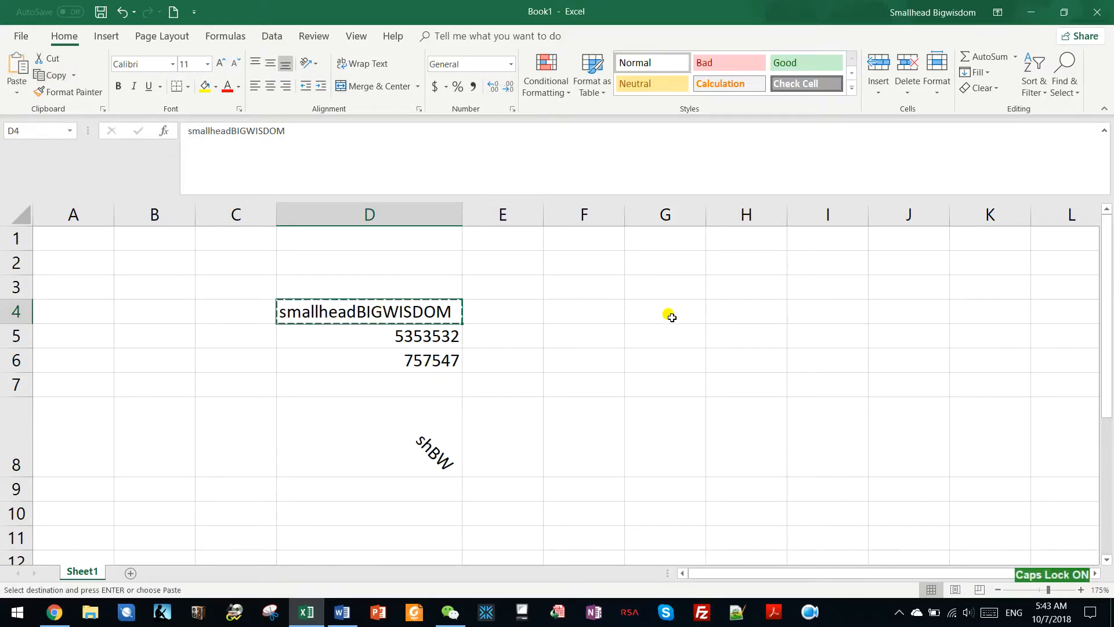
{"action": "left_click", "coordinate": [672, 314]}
{"action": "key", "text": "Return"}
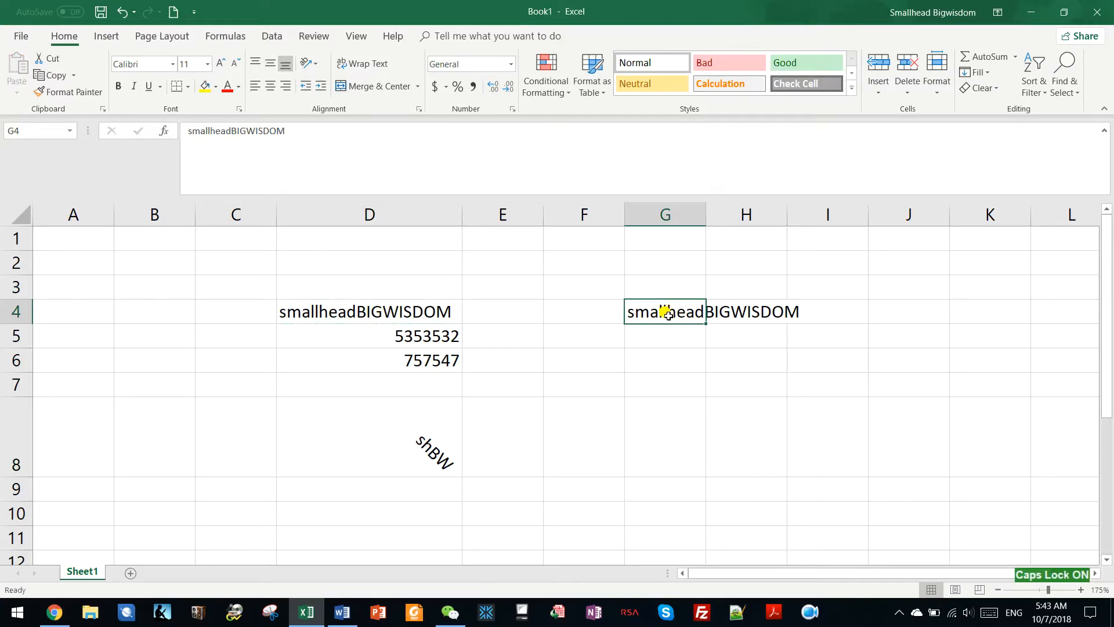
{"action": "left_click", "coordinate": [445, 336]}
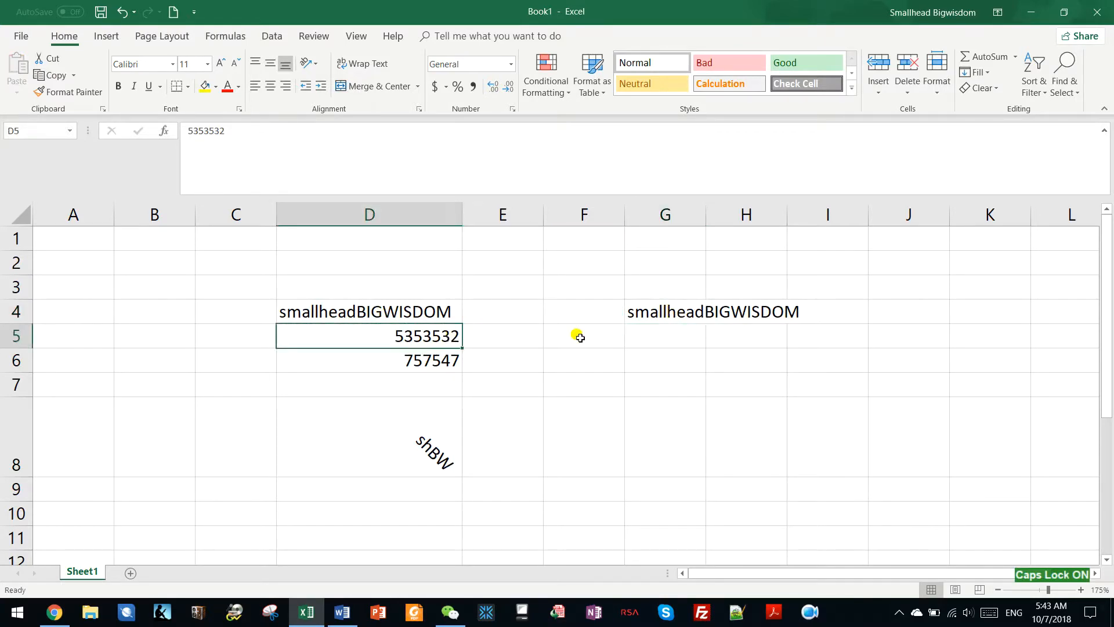
{"action": "left_click", "coordinate": [411, 313]}
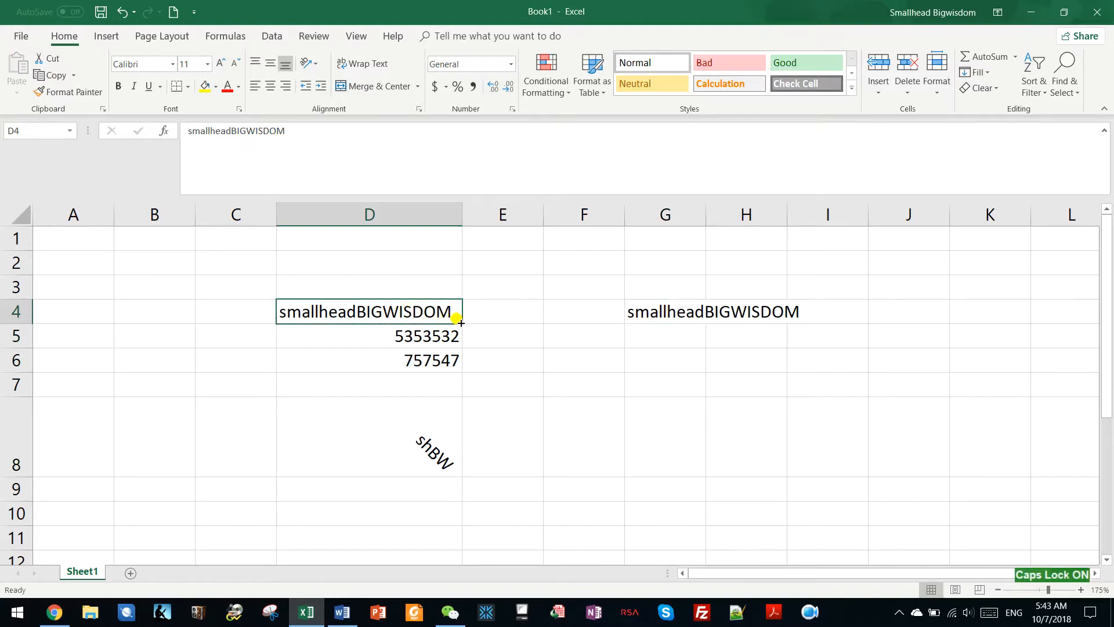
Step: Fill D4's name down through D8, then select the duplicated entries in D5:D8
{"action": "left_click_drag", "start_coordinate": [460, 322], "coordinate": [451, 460]}
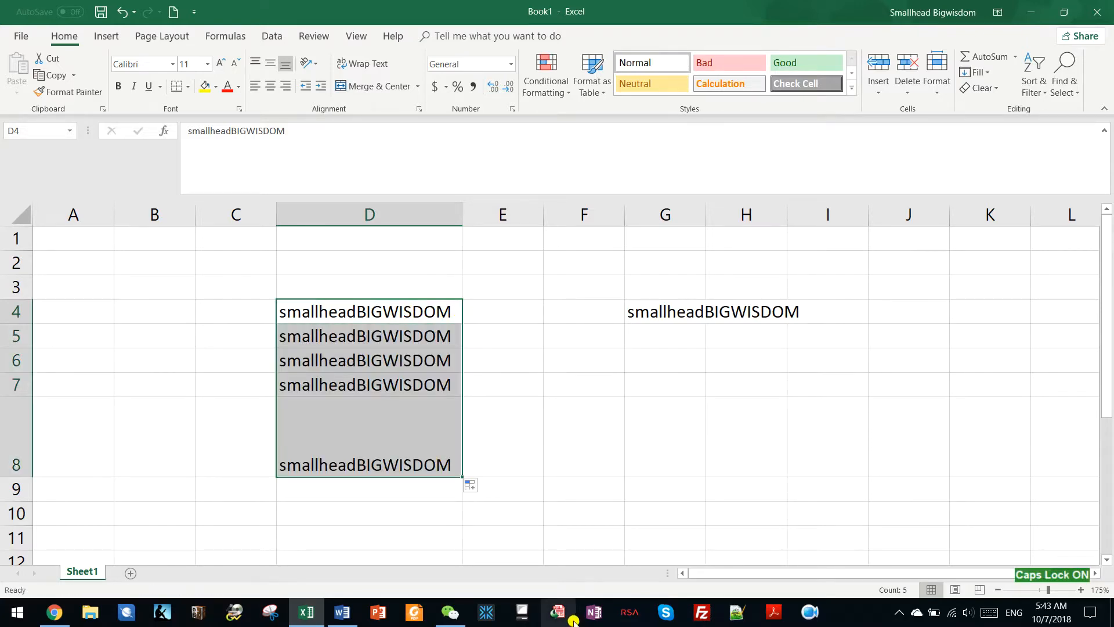
{"action": "left_click", "coordinate": [412, 358]}
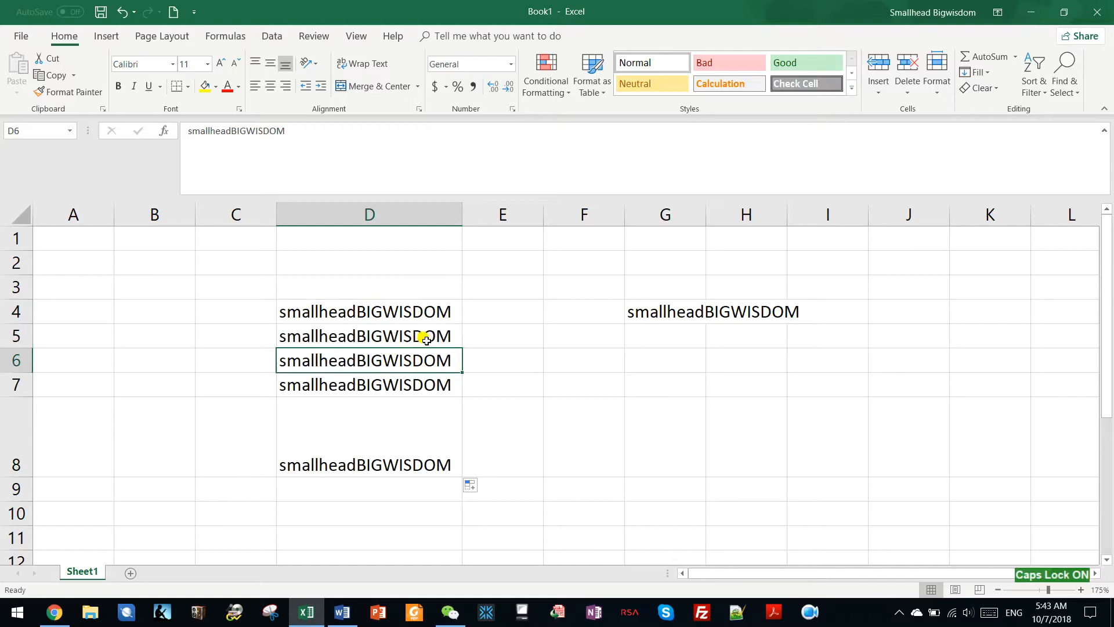
{"action": "left_click", "coordinate": [406, 335]}
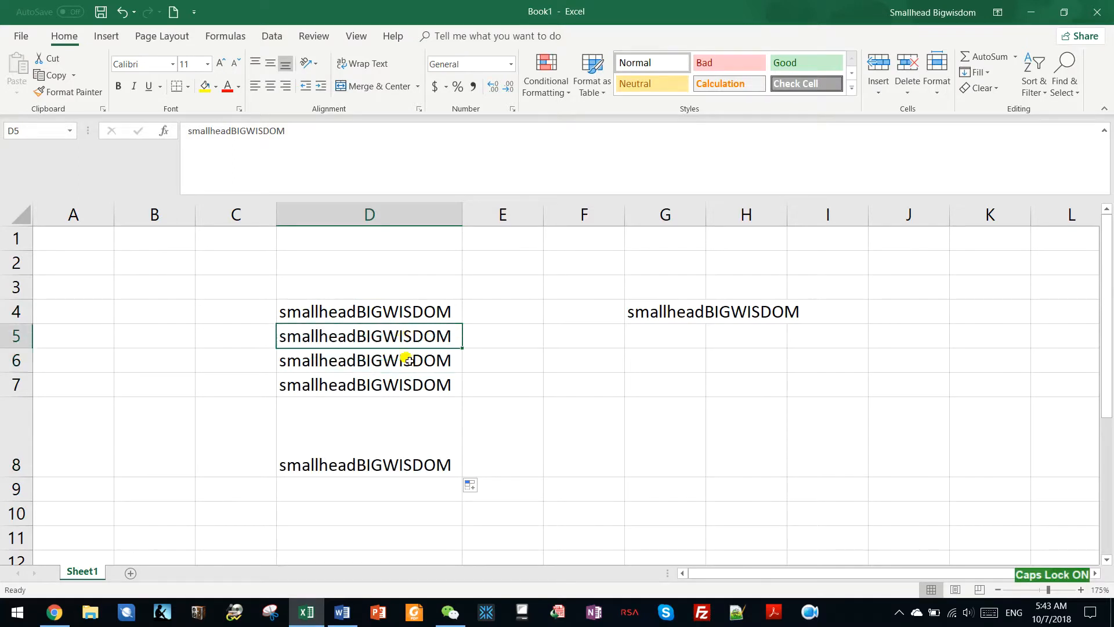
{"action": "left_click_drag", "start_coordinate": [398, 331], "coordinate": [392, 450]}
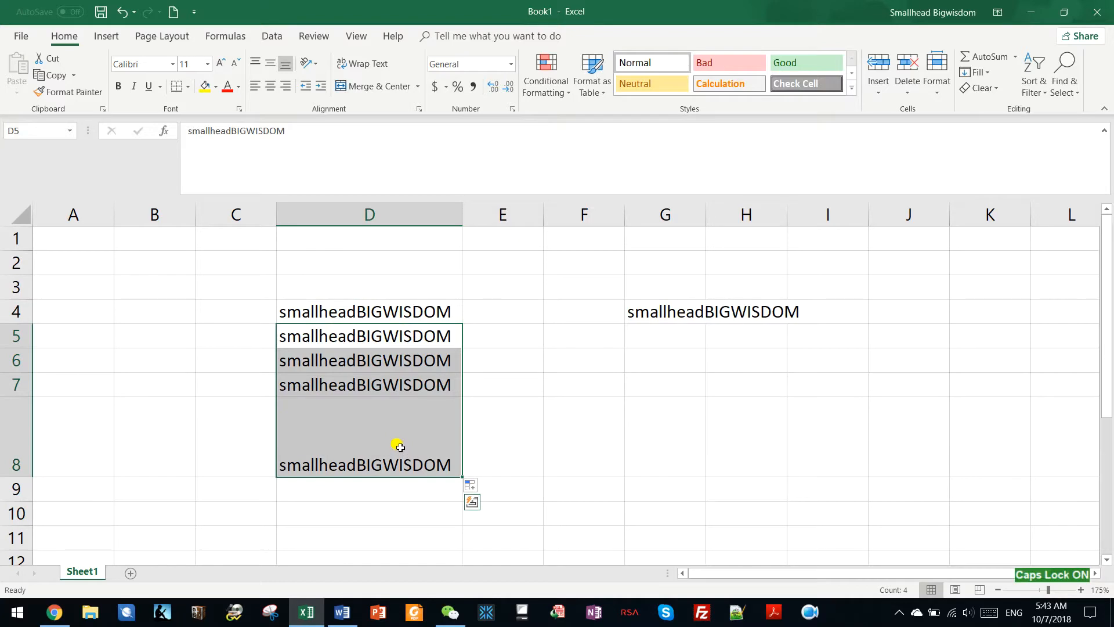
Step: Delete the repeated smallheadBIGWISDOM entries in D5:D8, keeping the text only in D4
{"action": "key", "text": "ctrl+super+o"}
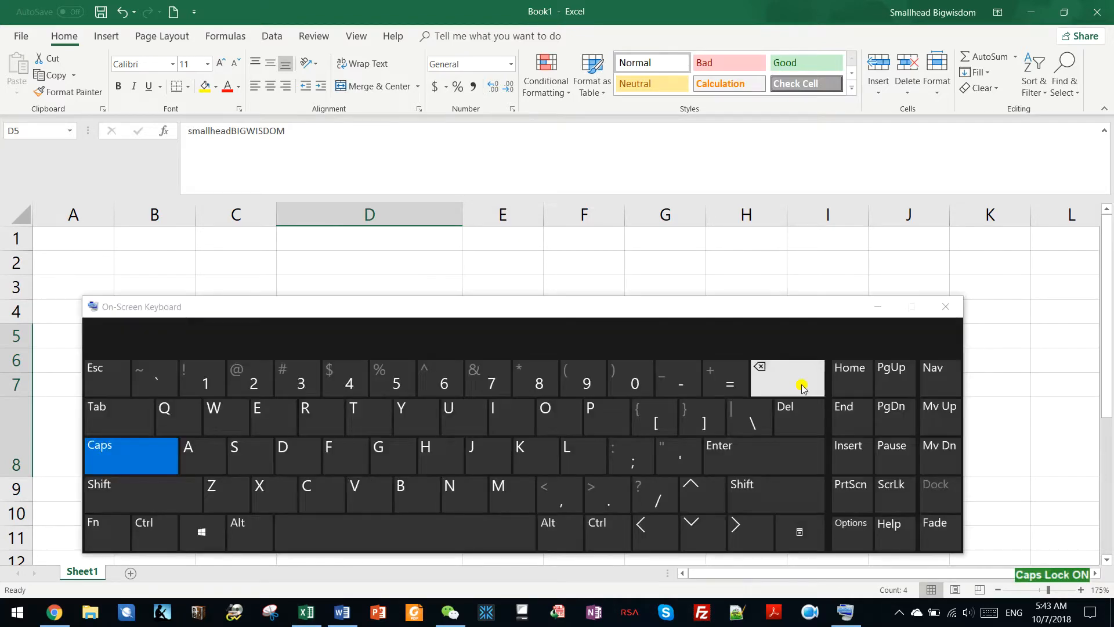
{"action": "left_click", "coordinate": [946, 307]}
{"action": "key", "text": "Delete"}
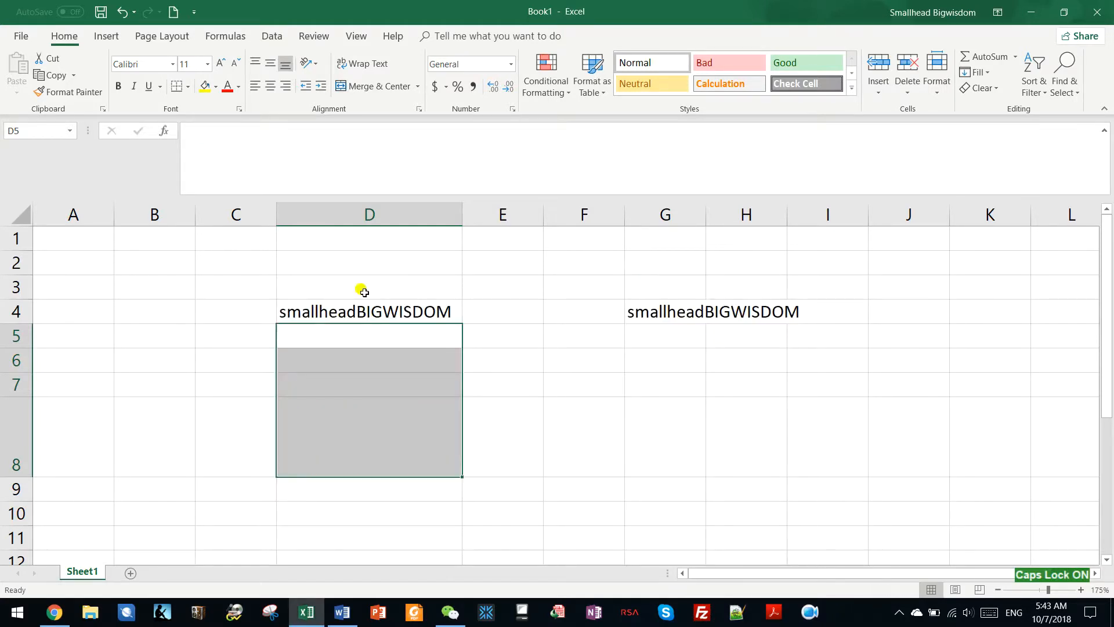
{"action": "left_click", "coordinate": [411, 317]}
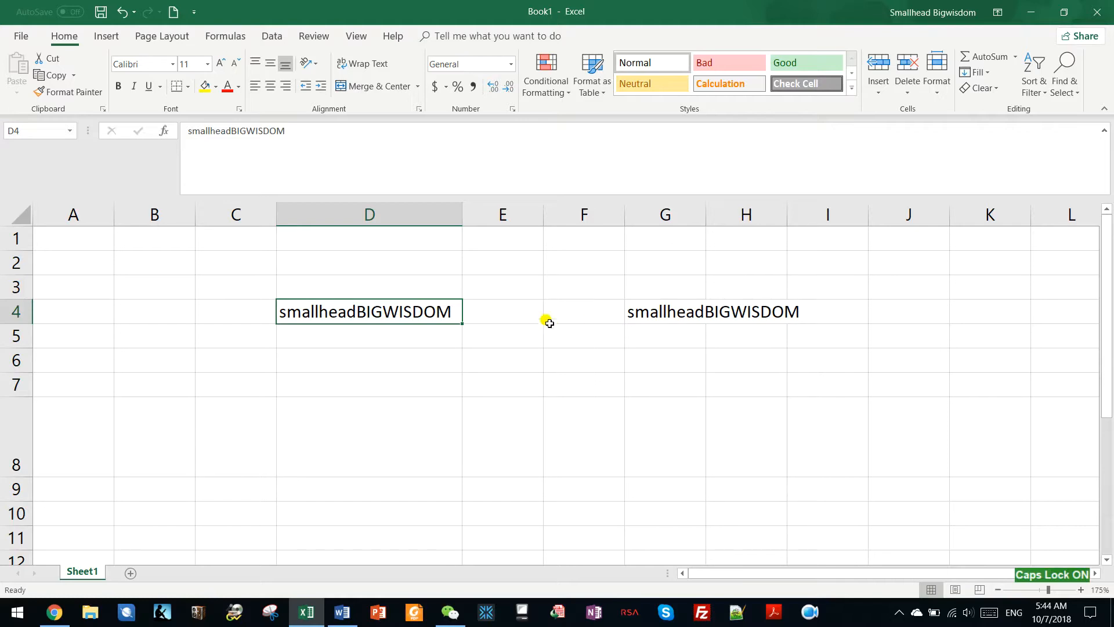
{"action": "left_click", "coordinate": [314, 361]}
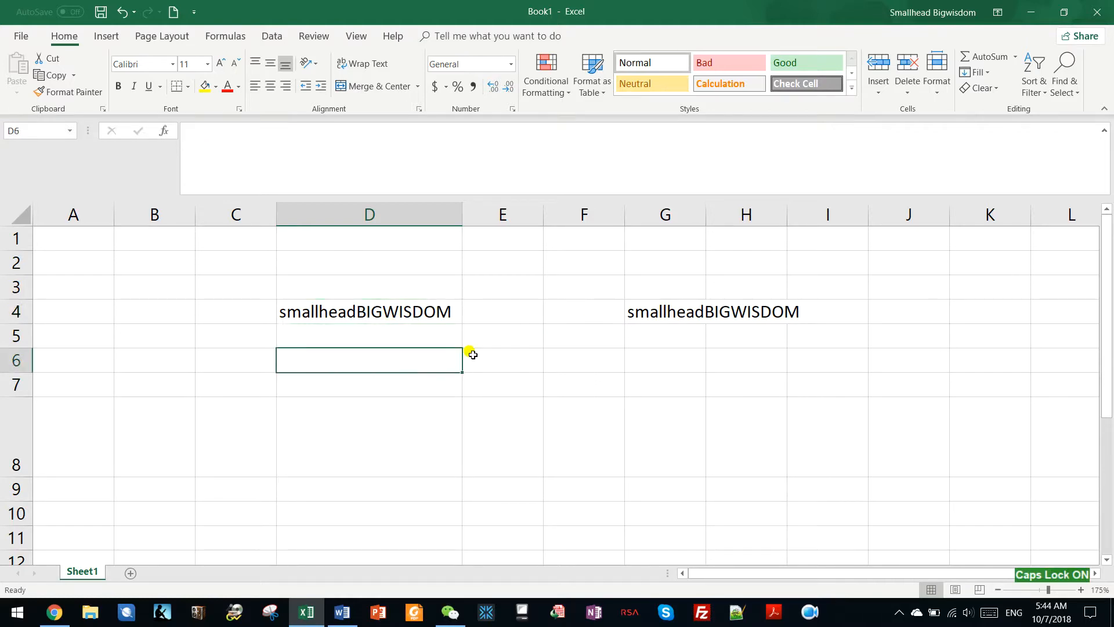
Step: Enter Computer in D6, then edit it in place so it reads Computerw
{"action": "type", "text": "c"}
{"action": "key", "text": "BackSpace"}
{"action": "key", "text": "Caps_Lock"}
{"action": "type", "text": "Computer"}
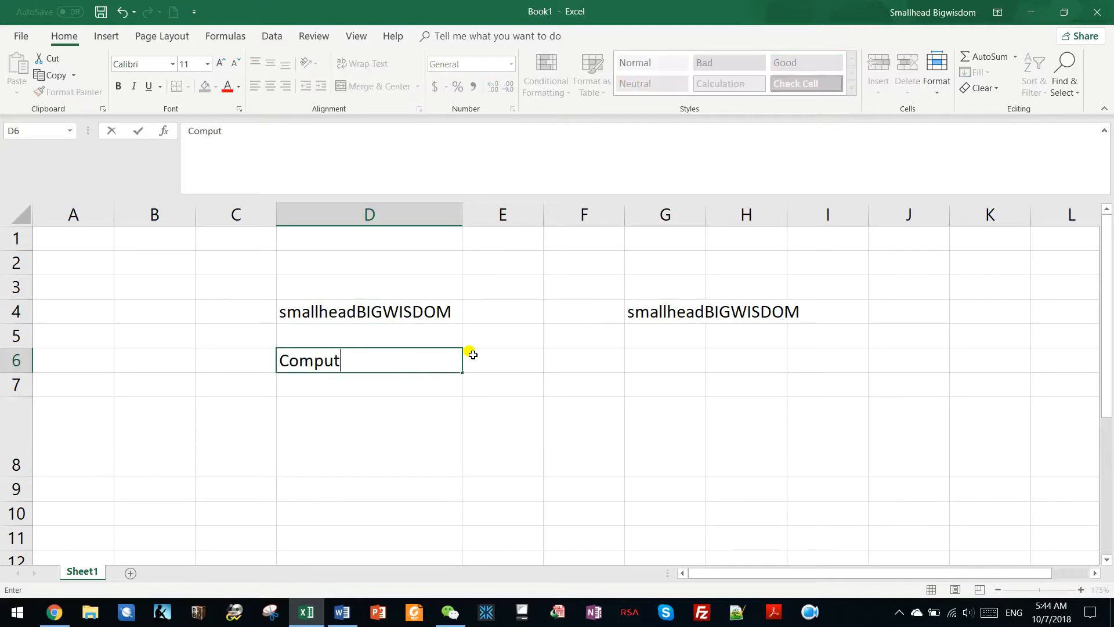
{"action": "key", "text": "Return"}
{"action": "double_click", "coordinate": [367, 353]}
{"action": "type", "text": "w"}
{"action": "left_click", "coordinate": [366, 387]}
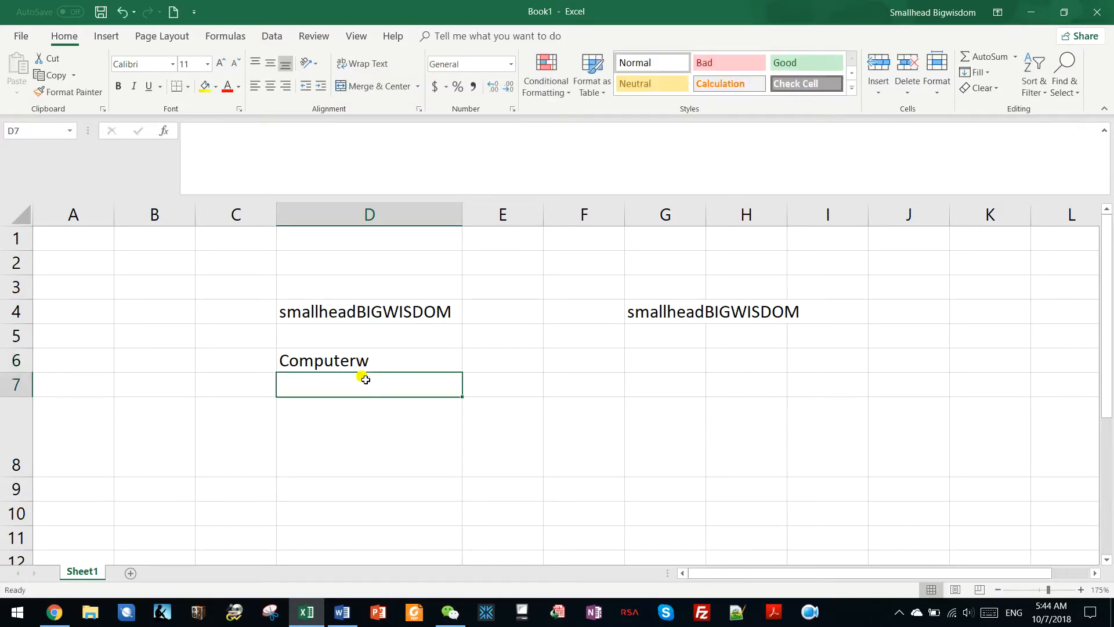
{"action": "left_click", "coordinate": [368, 363]}
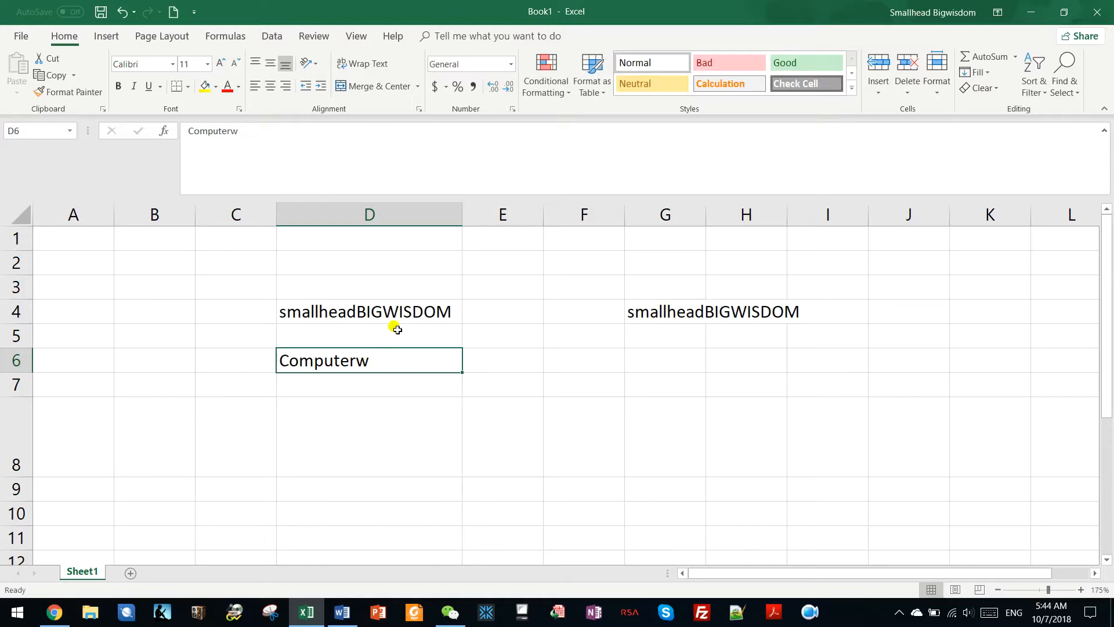
Step: Delete the trailing w in the formula bar so D6 reads Computer
{"action": "left_click", "coordinate": [242, 134]}
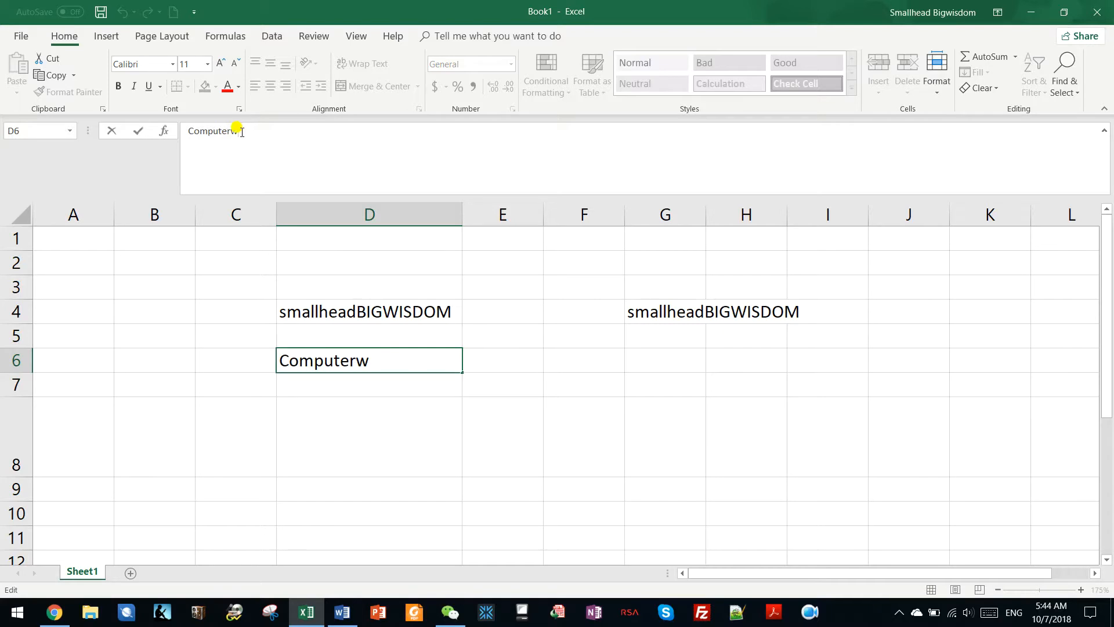
{"action": "key", "text": "ctrl+super+o"}
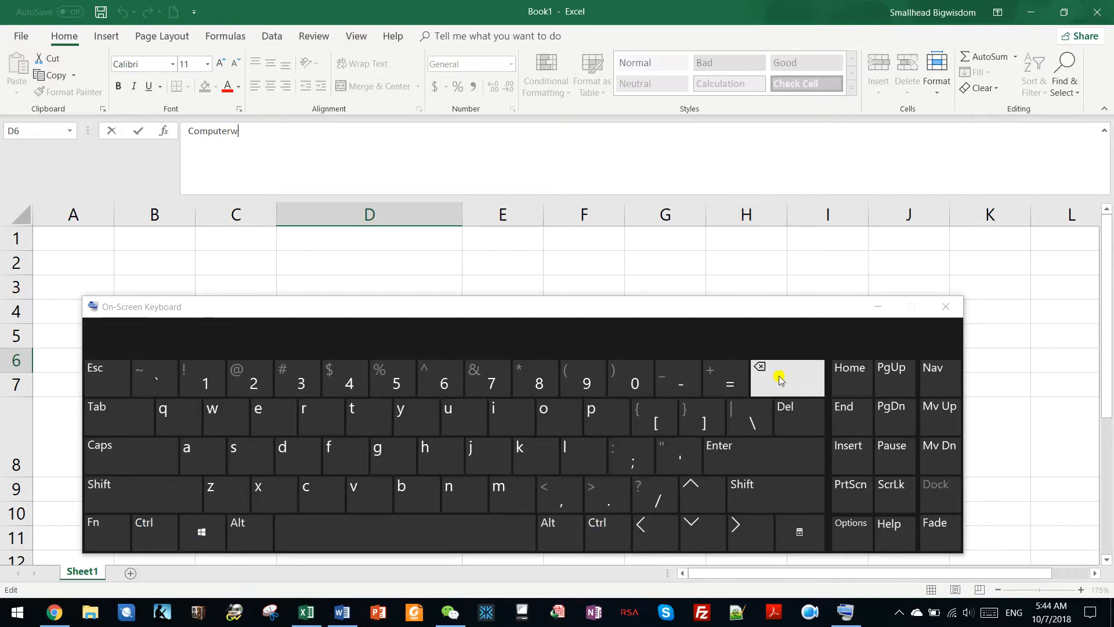
{"action": "left_click", "coordinate": [945, 306]}
{"action": "key", "text": "BackSpace"}
{"action": "key", "text": "Return"}
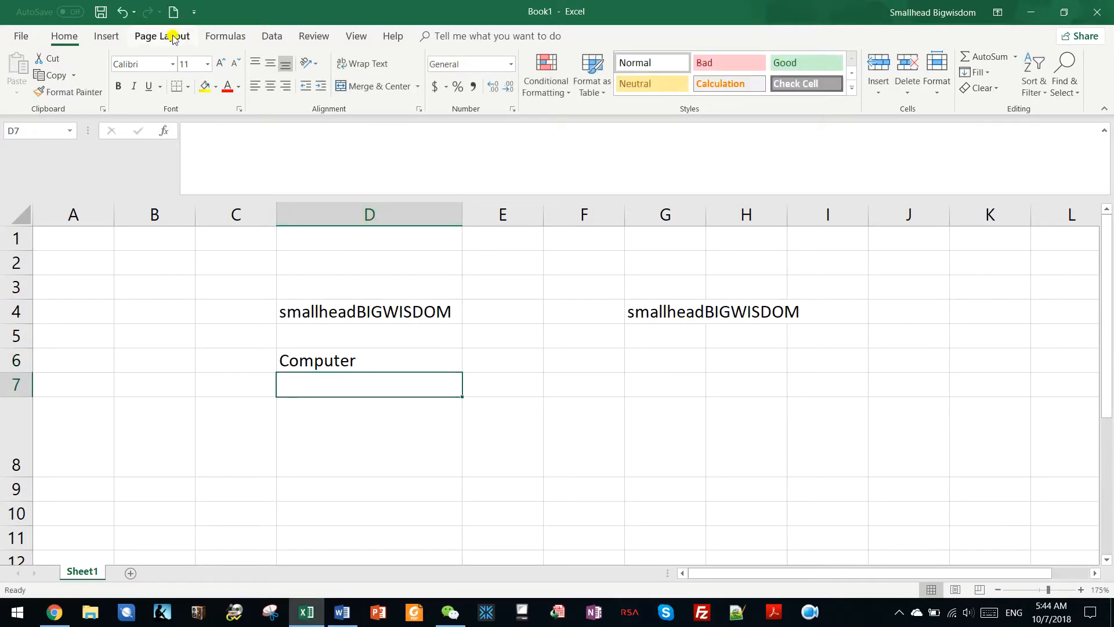
Step: Undo the fix, then remove the trailing w again so D6 shows Computer
{"action": "left_click", "coordinate": [124, 15]}
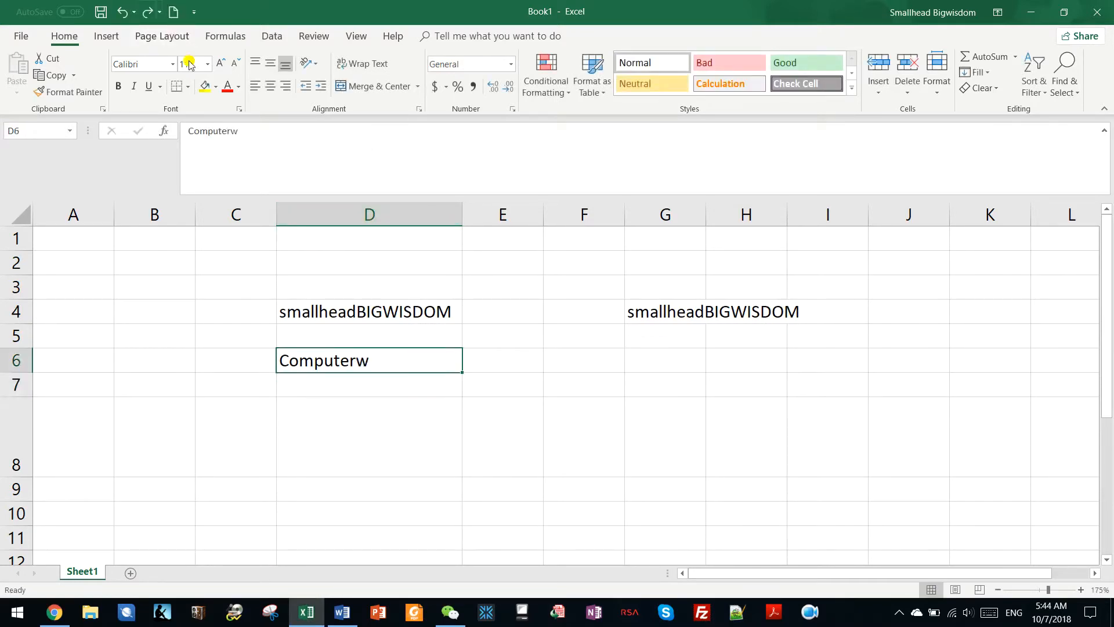
{"action": "left_click", "coordinate": [227, 131]}
{"action": "left_click", "coordinate": [232, 132]}
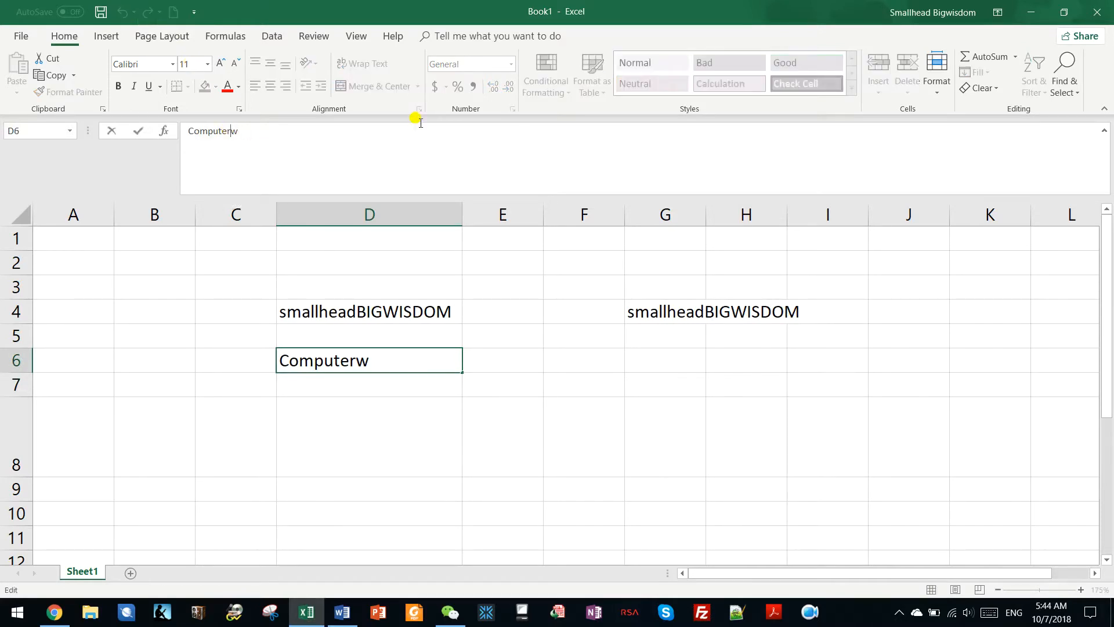
{"action": "key", "text": "ctrl+super+o"}
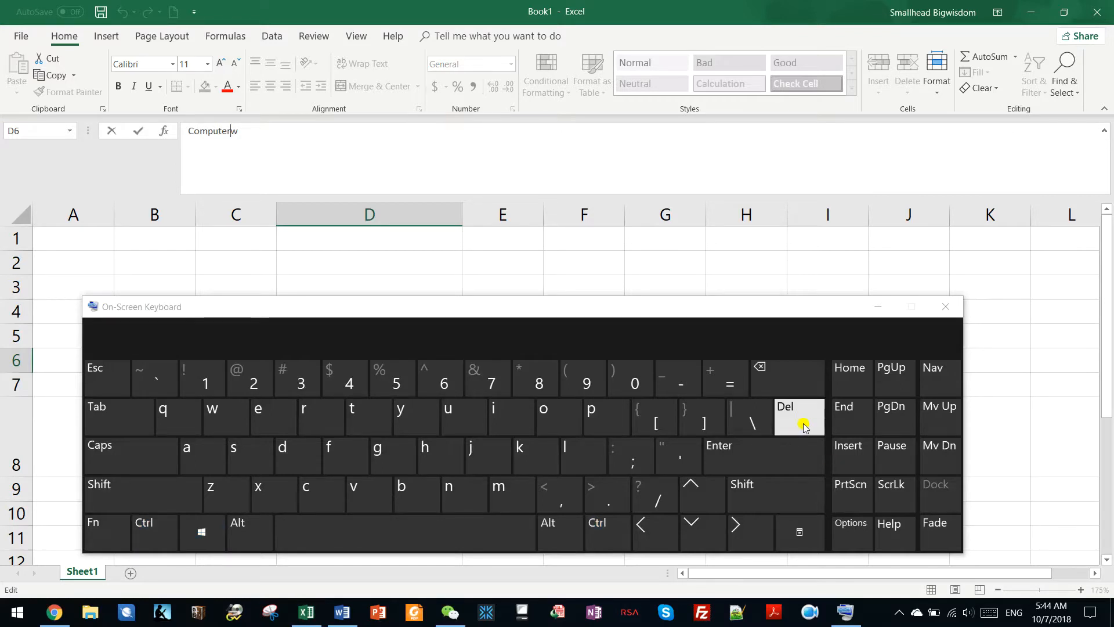
{"action": "left_click", "coordinate": [946, 307]}
{"action": "key", "text": "BackSpace"}
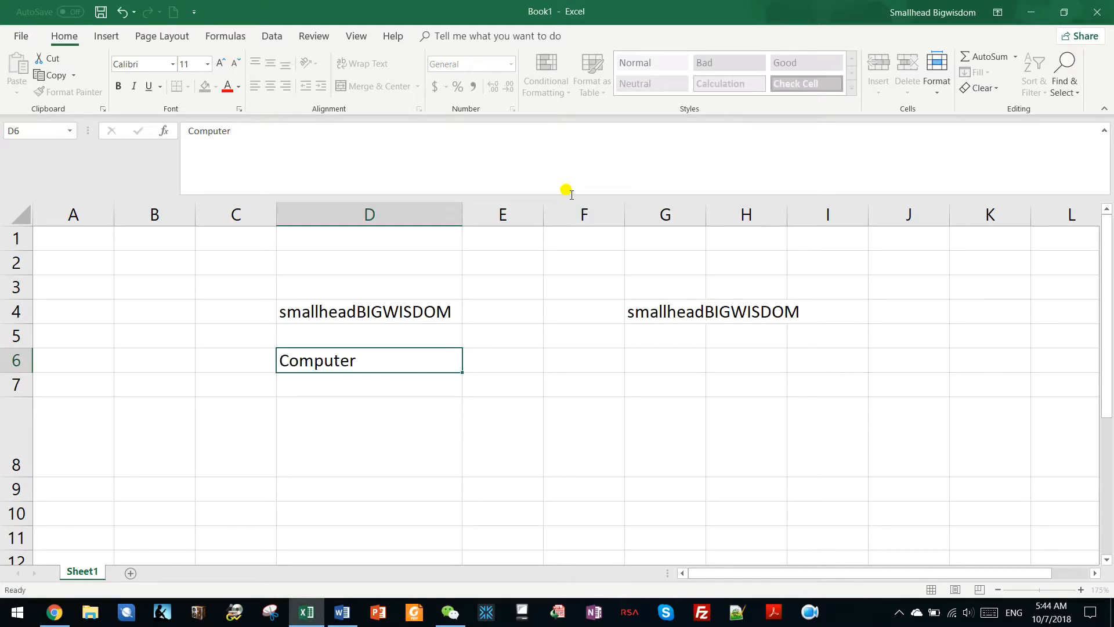
{"action": "key", "text": "Return"}
{"action": "left_click", "coordinate": [358, 361]}
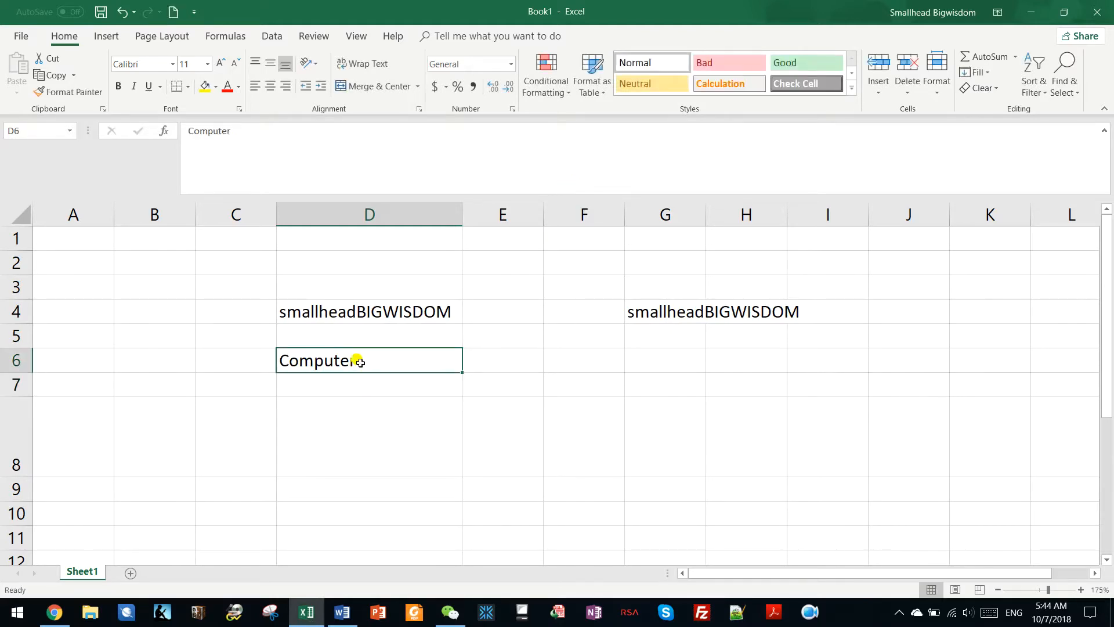
{"action": "double_click", "coordinate": [324, 362]}
{"action": "key", "text": "BackSpace"}
{"action": "key", "text": "Return"}
{"action": "left_click", "coordinate": [317, 355]}
{"action": "left_click", "coordinate": [207, 130]}
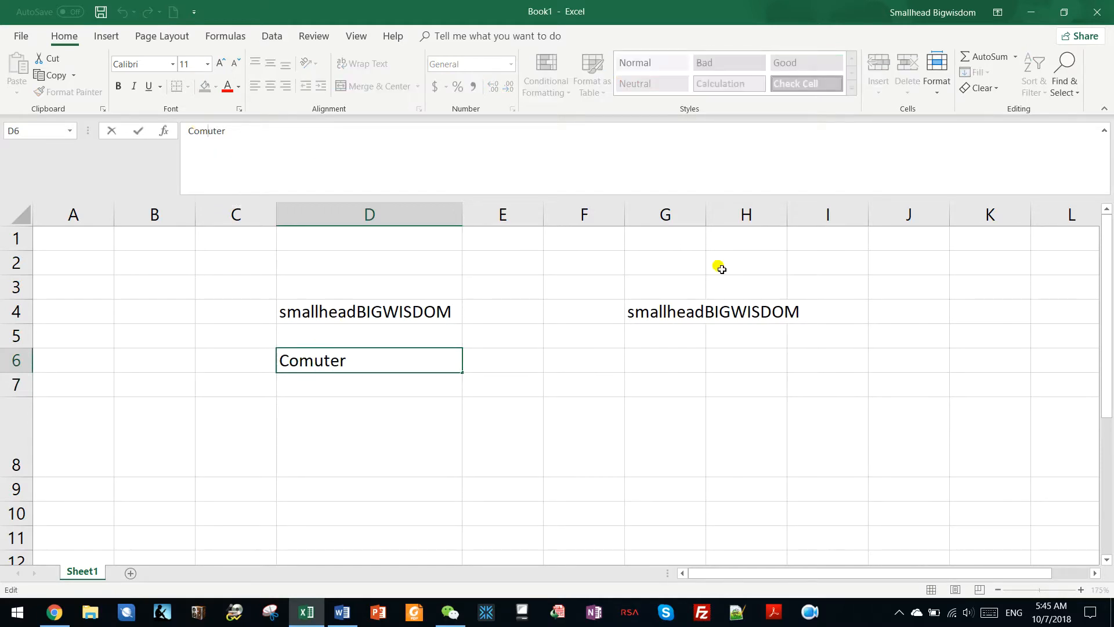
{"action": "type", "text": "p"}
{"action": "key", "text": "Return"}
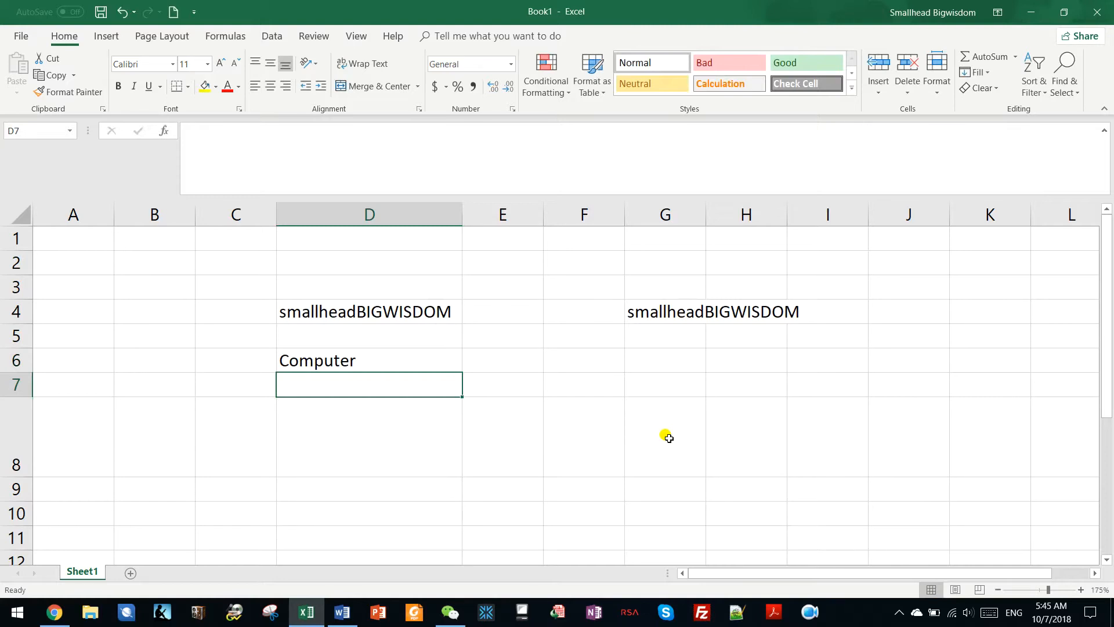
{"action": "left_click", "coordinate": [356, 360]}
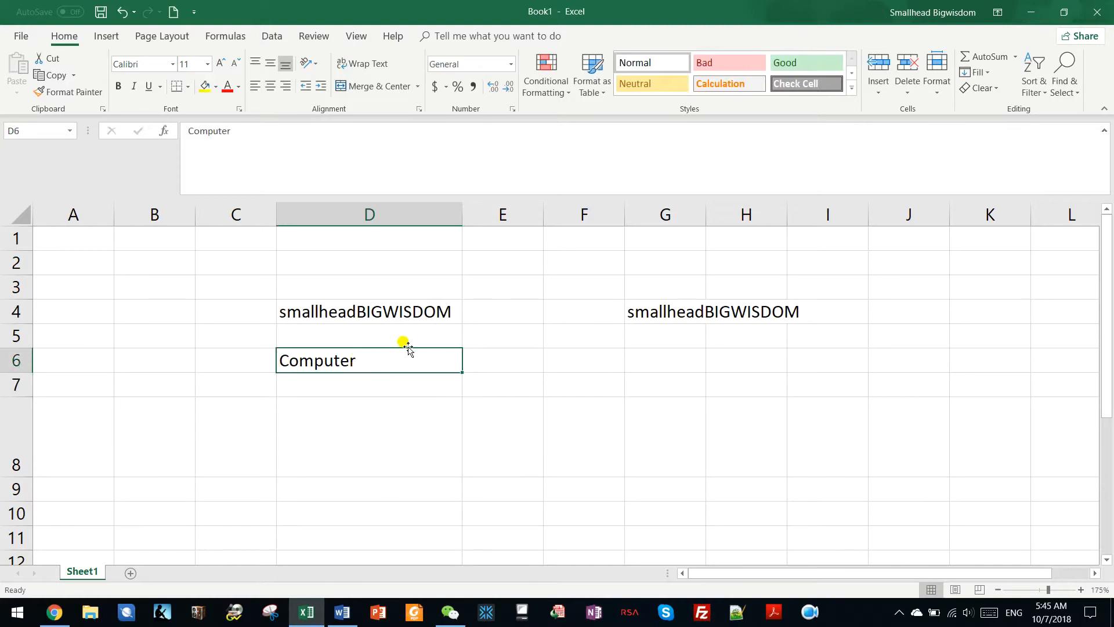
Step: Rename Sheet1 to Monday
{"action": "left_click", "coordinate": [318, 318]}
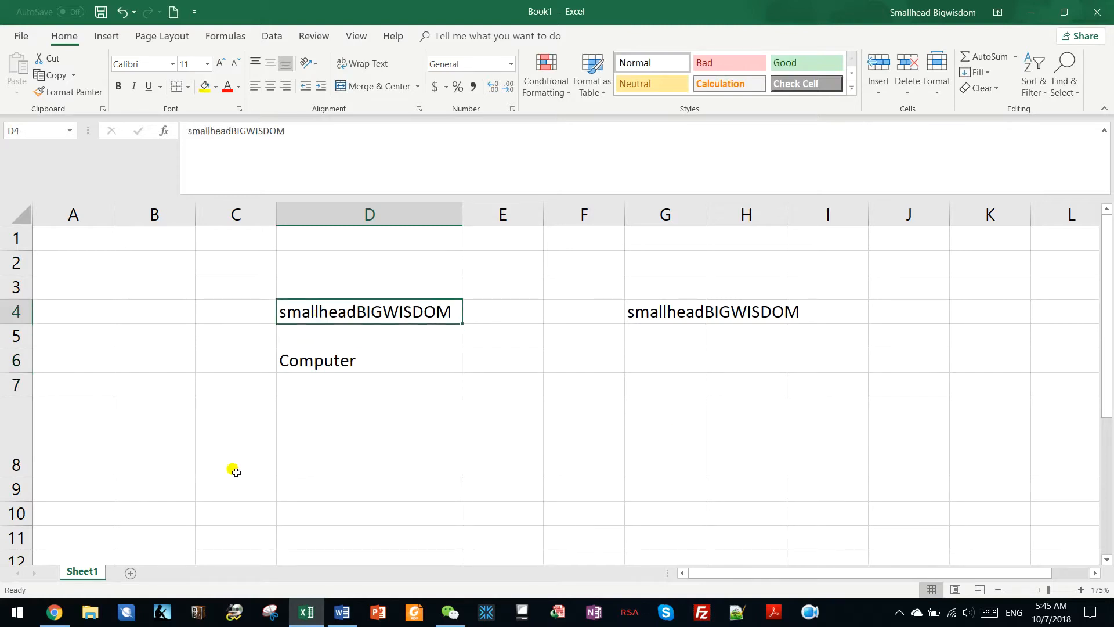
{"action": "double_click", "coordinate": [81, 572]}
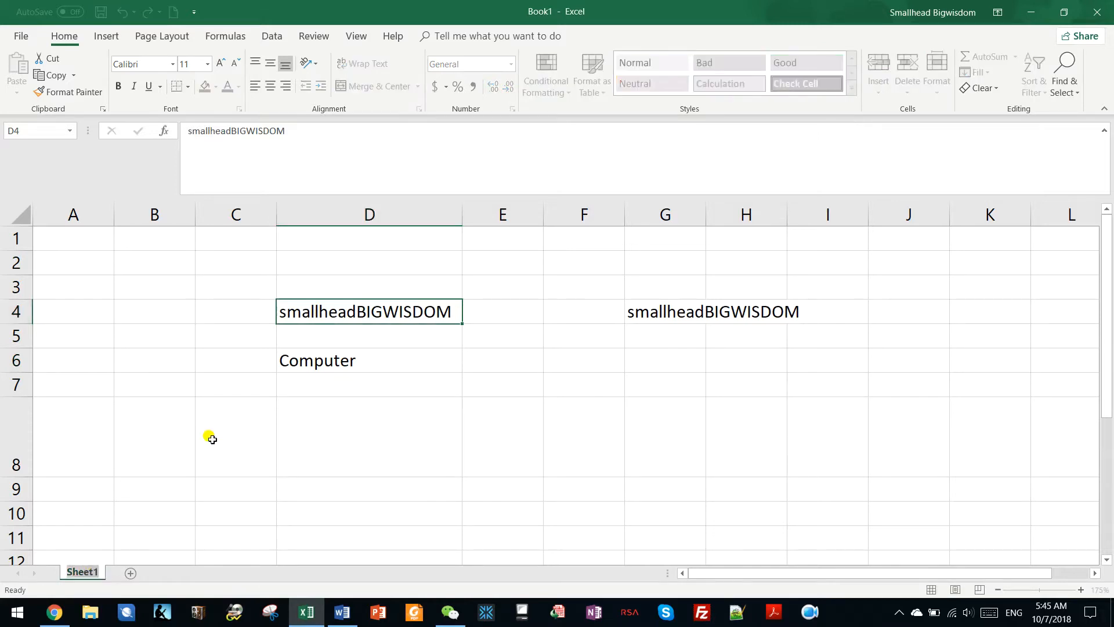
{"action": "type", "text": "Monday"}
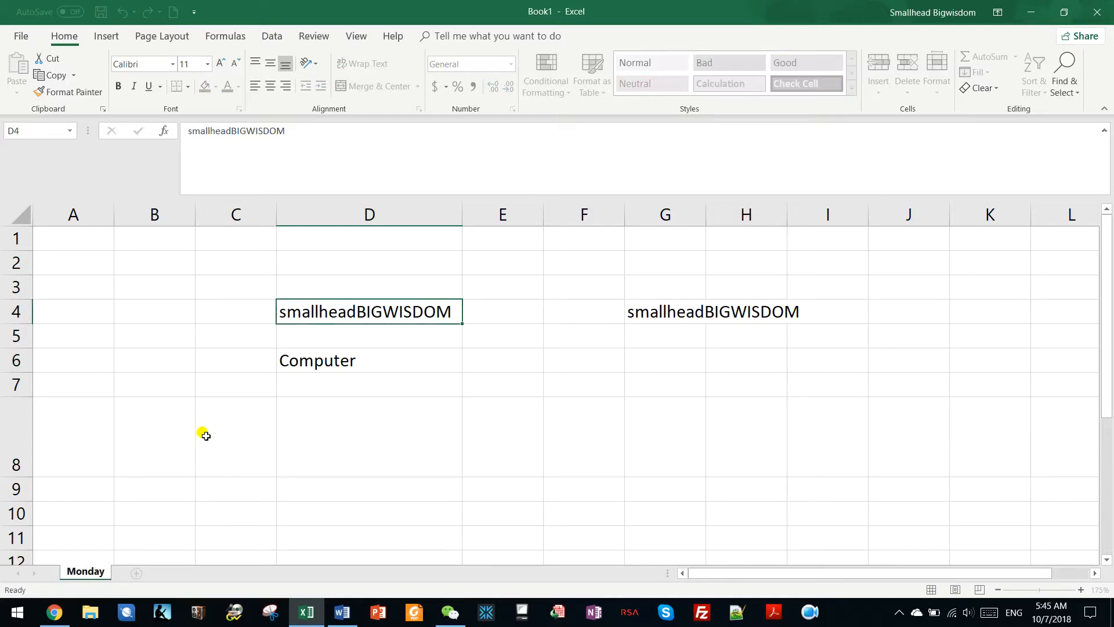
{"action": "key", "text": "Return"}
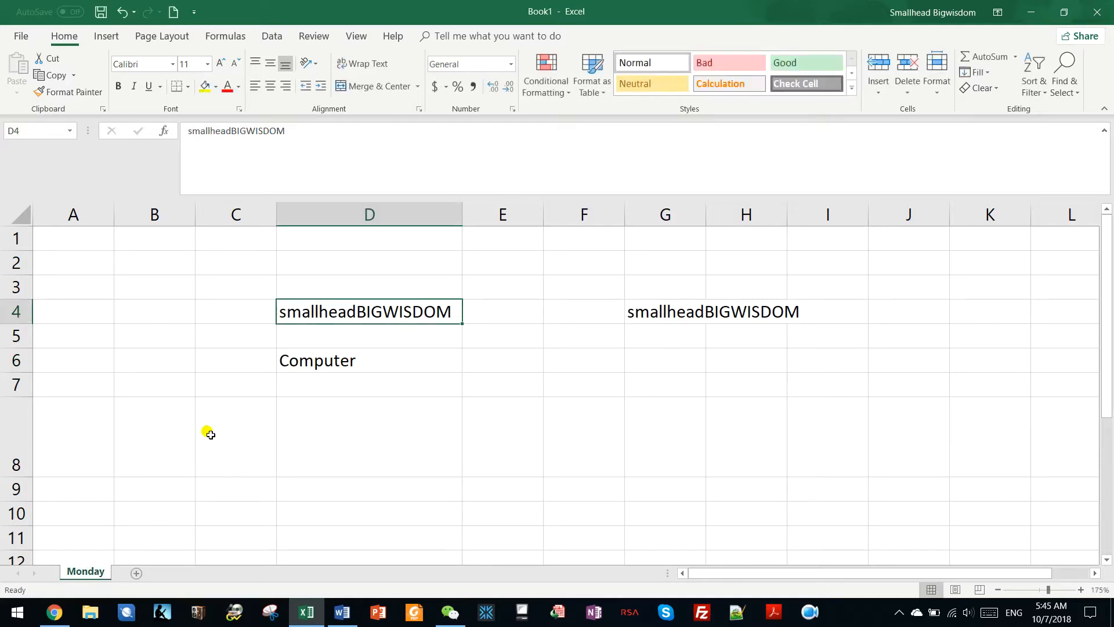
Step: Type the heading 'Activities for Monday' into cell A8
{"action": "left_click", "coordinate": [136, 417]}
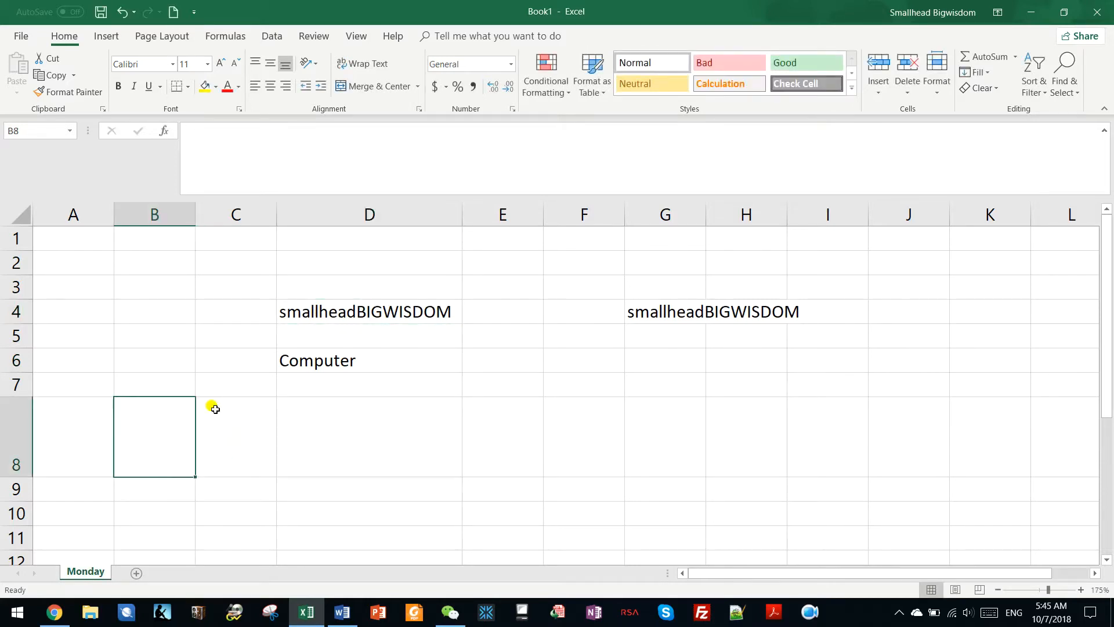
{"action": "left_click", "coordinate": [86, 436]}
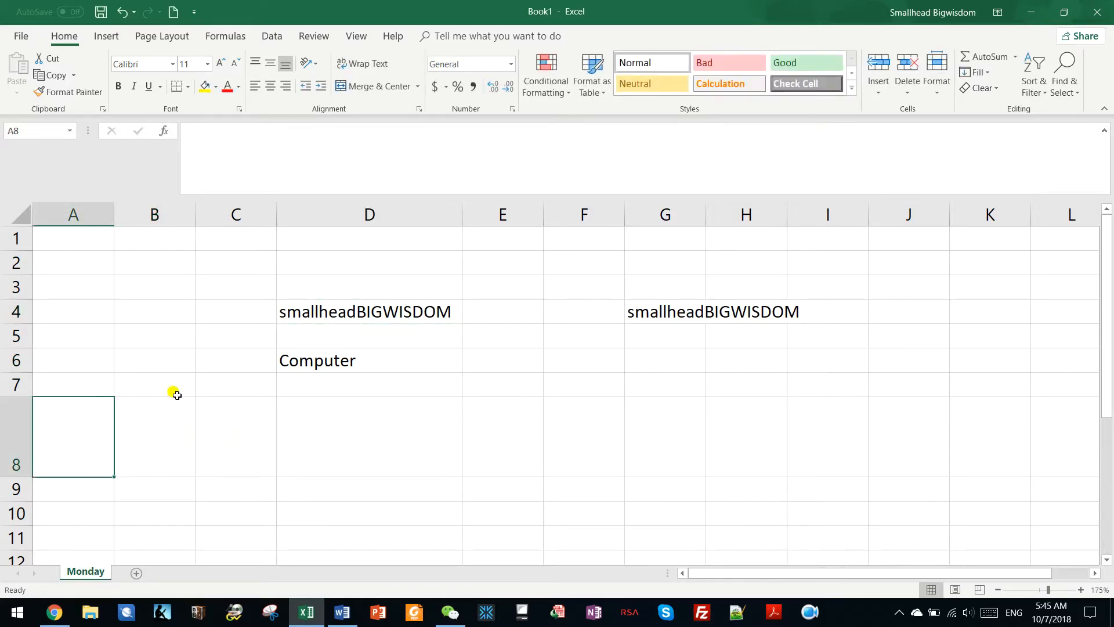
{"action": "type", "text": "A"}
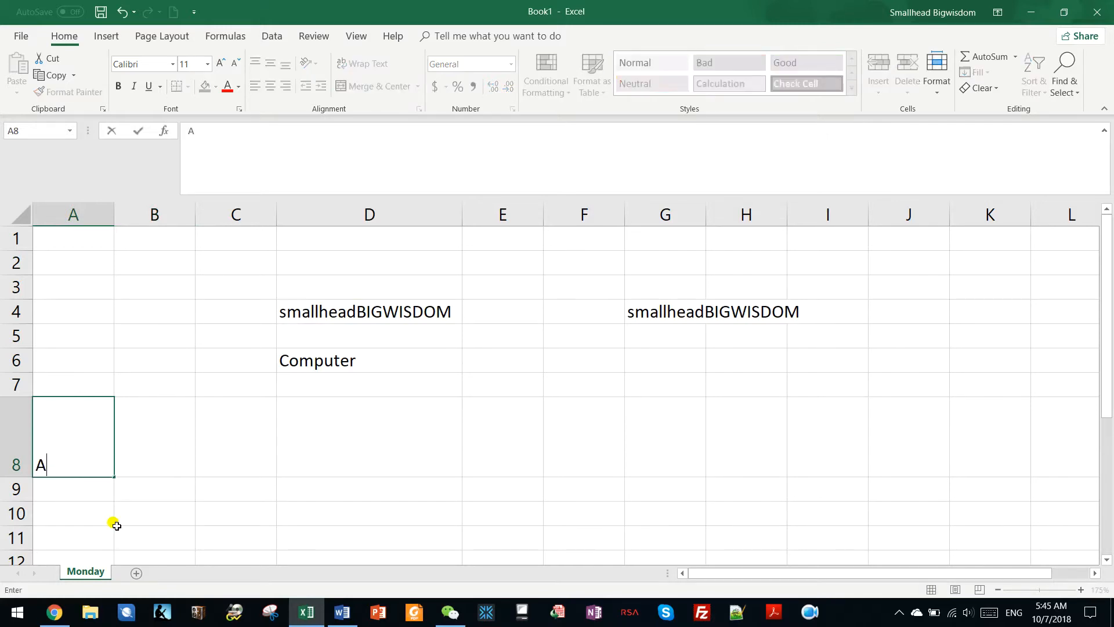
{"action": "type", "text": "ctivities for "}
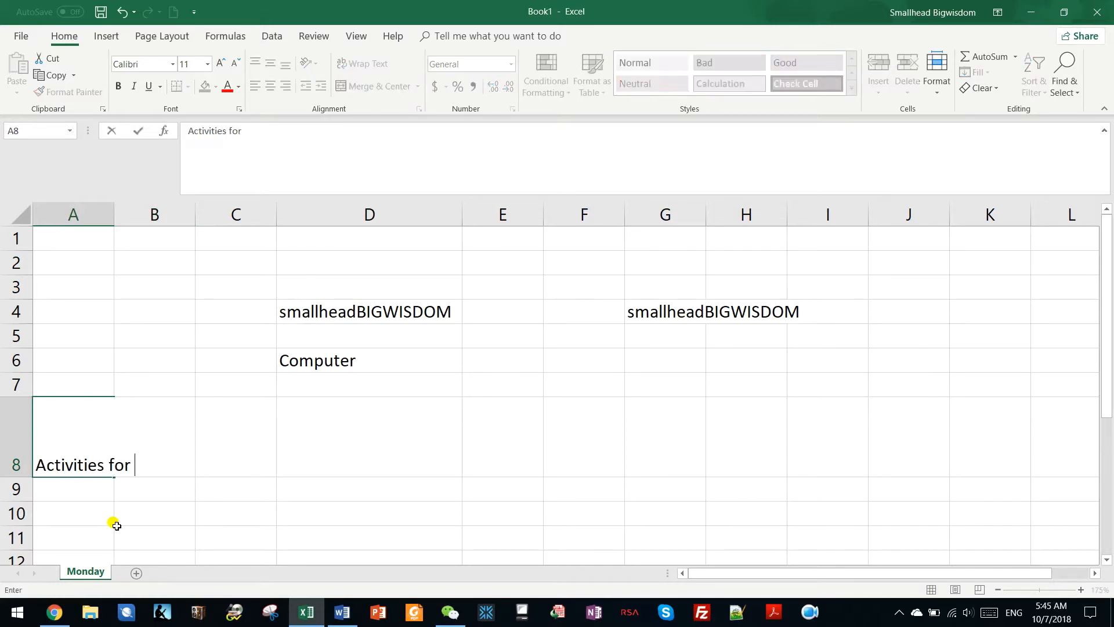
{"action": "type", "text": "Monday"}
{"action": "key", "text": "Return"}
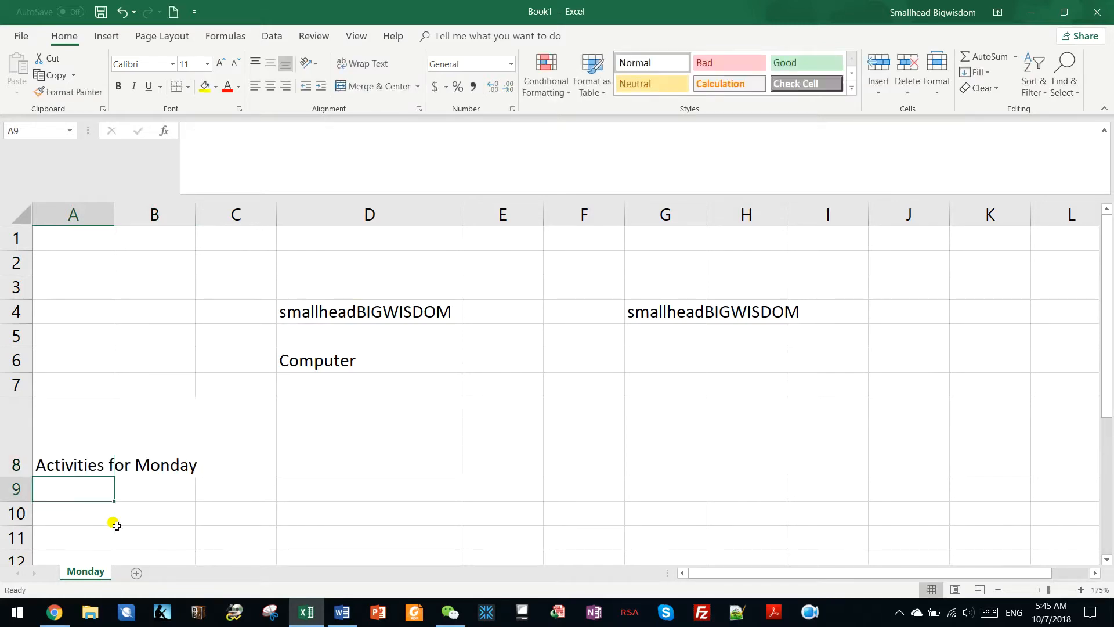
{"action": "left_click", "coordinate": [75, 461]}
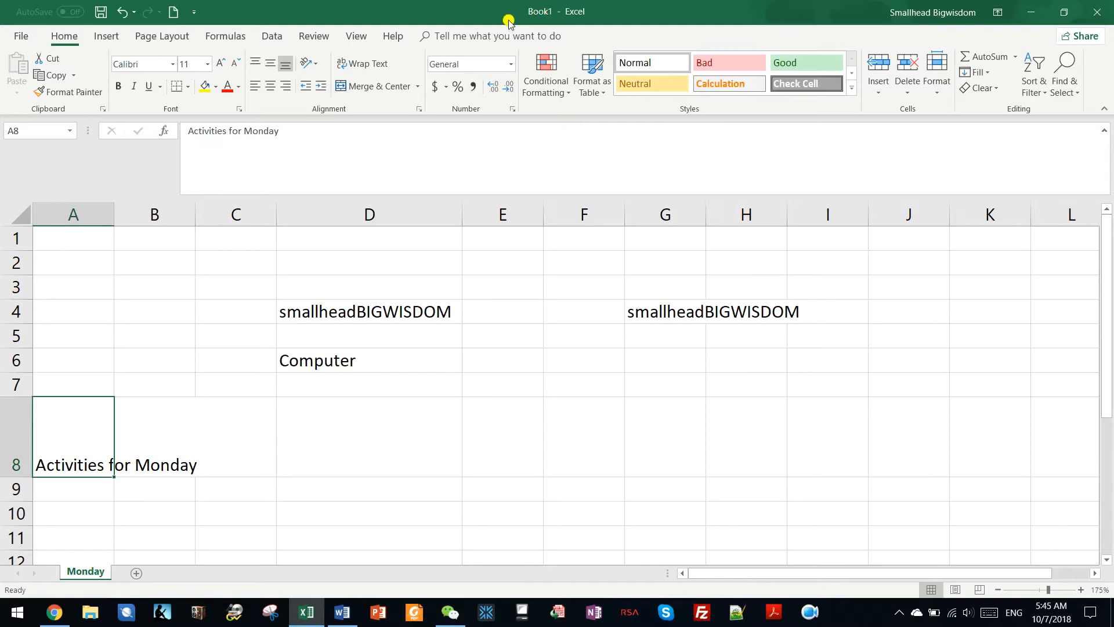
Step: Create blank workbook Book2, then switch the window back to Book1's Monday sheet
{"action": "left_click", "coordinate": [174, 13]}
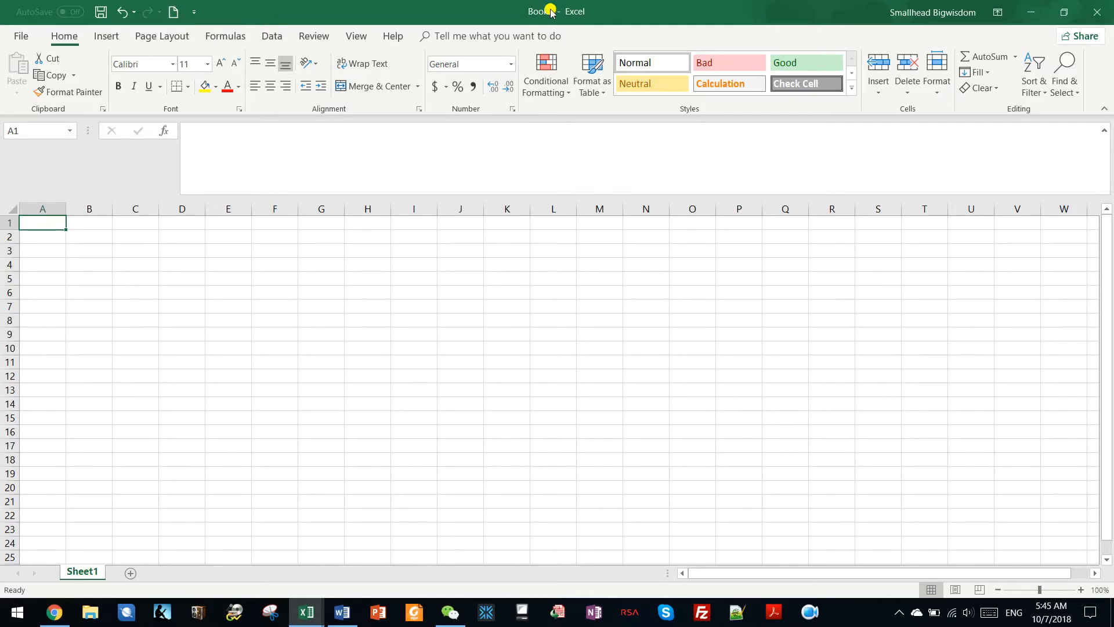
{"action": "scroll", "coordinate": [351, 39], "scroll_direction": "down", "scroll_amount": 2}
{"action": "left_click", "coordinate": [351, 37]}
{"action": "left_click", "coordinate": [670, 99]}
{"action": "left_click", "coordinate": [670, 99]}
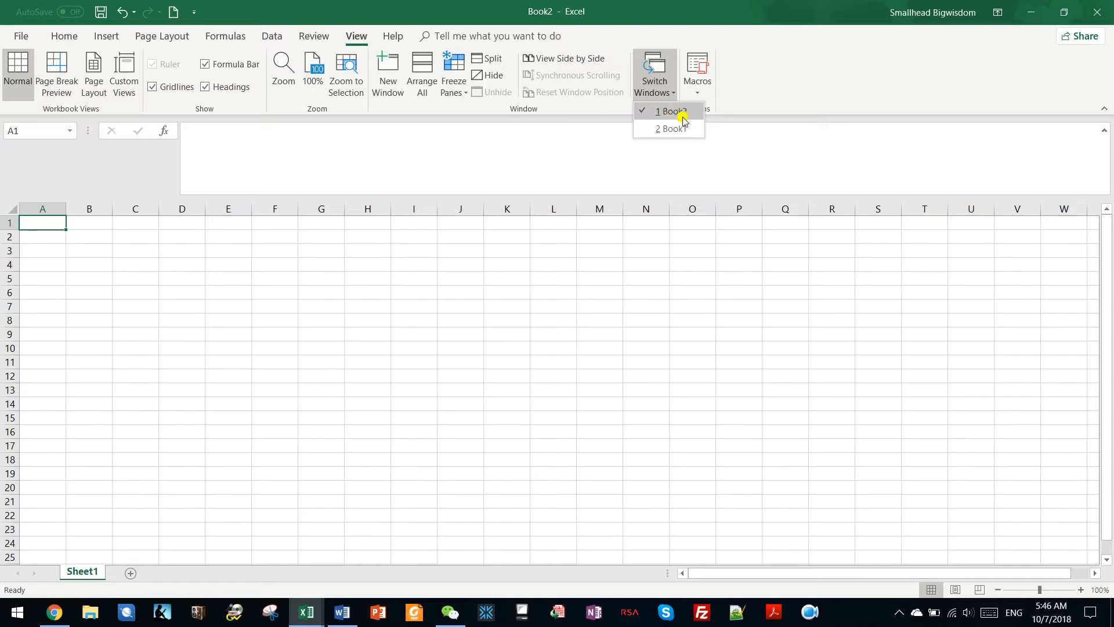
{"action": "left_click", "coordinate": [674, 129]}
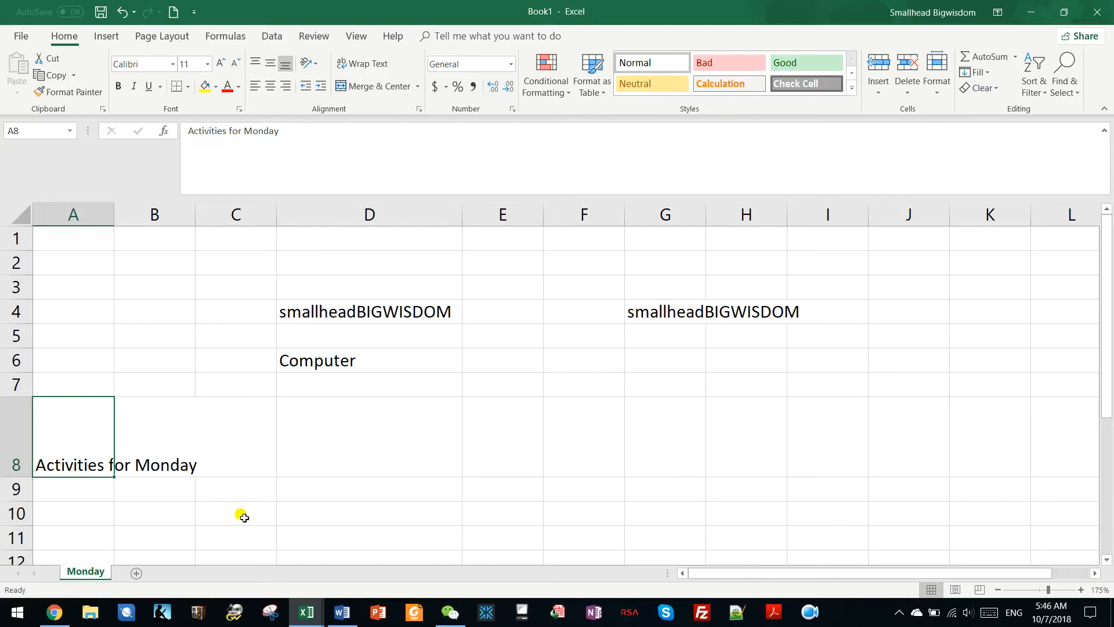
Step: Copy the Monday sheet to the end of Book2 with Create a copy, then return to Book1
{"action": "right_click", "coordinate": [85, 572]}
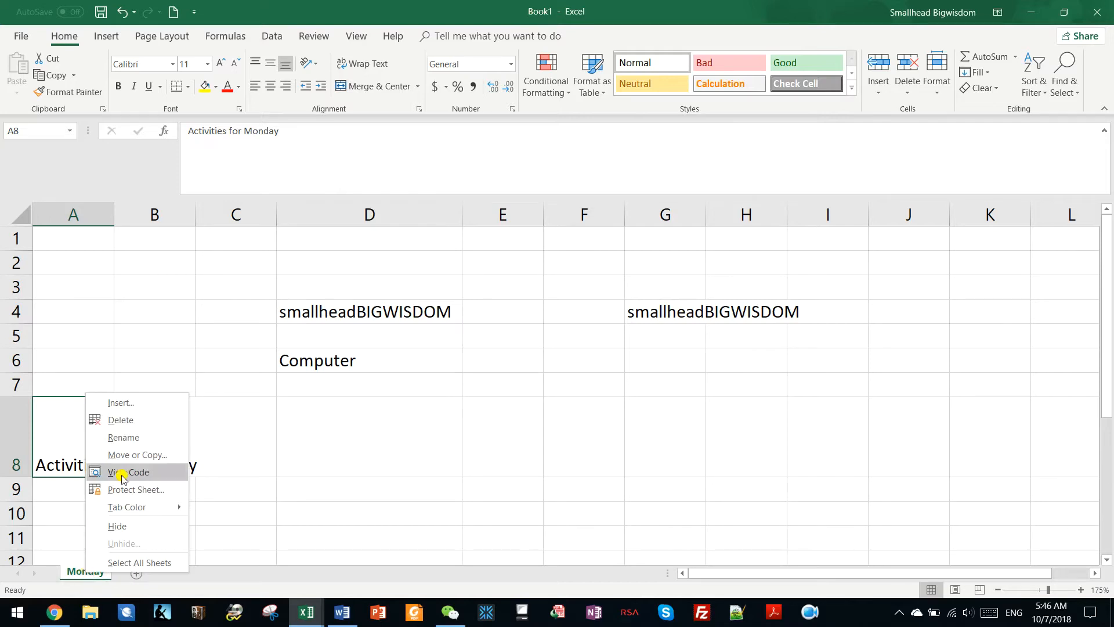
{"action": "left_click", "coordinate": [142, 458]}
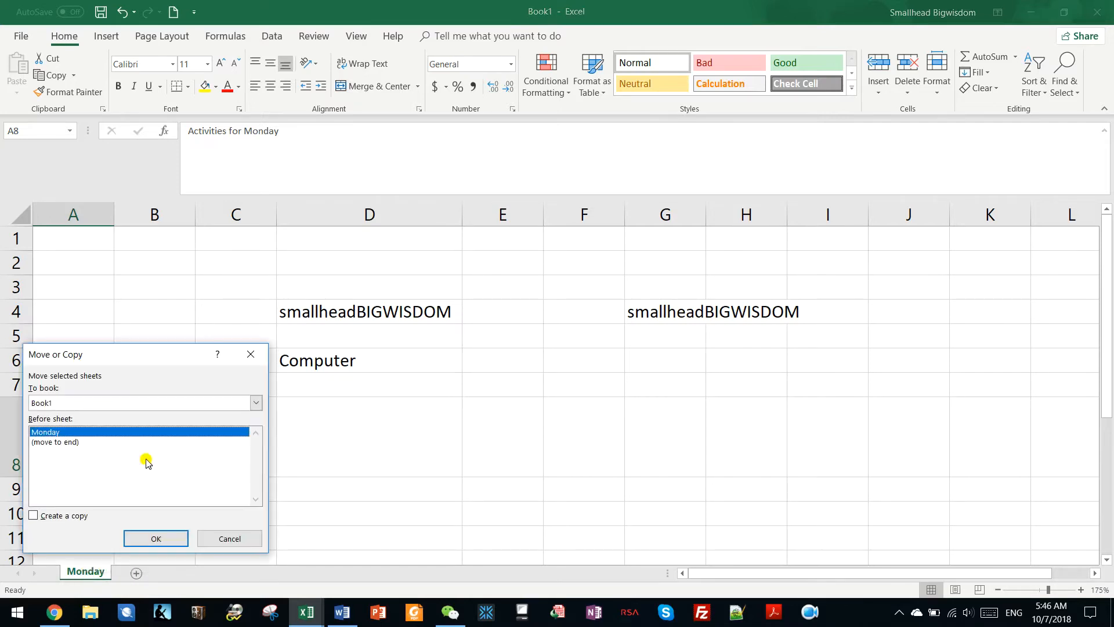
{"action": "left_click", "coordinate": [60, 409]}
{"action": "left_click", "coordinate": [55, 437]}
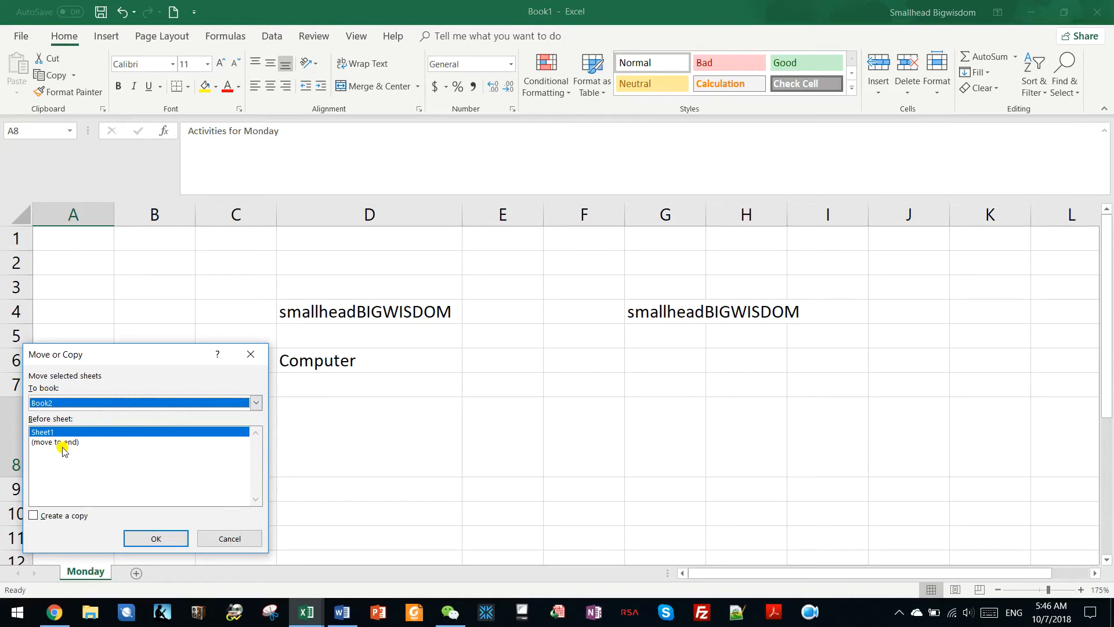
{"action": "left_click", "coordinate": [58, 445]}
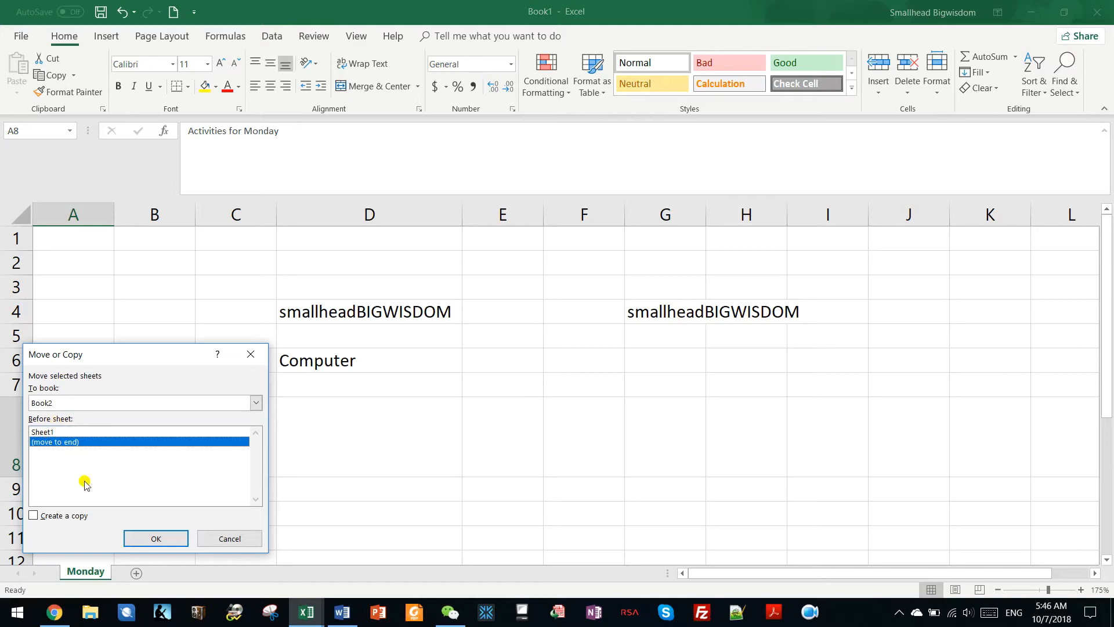
{"action": "left_click", "coordinate": [56, 516]}
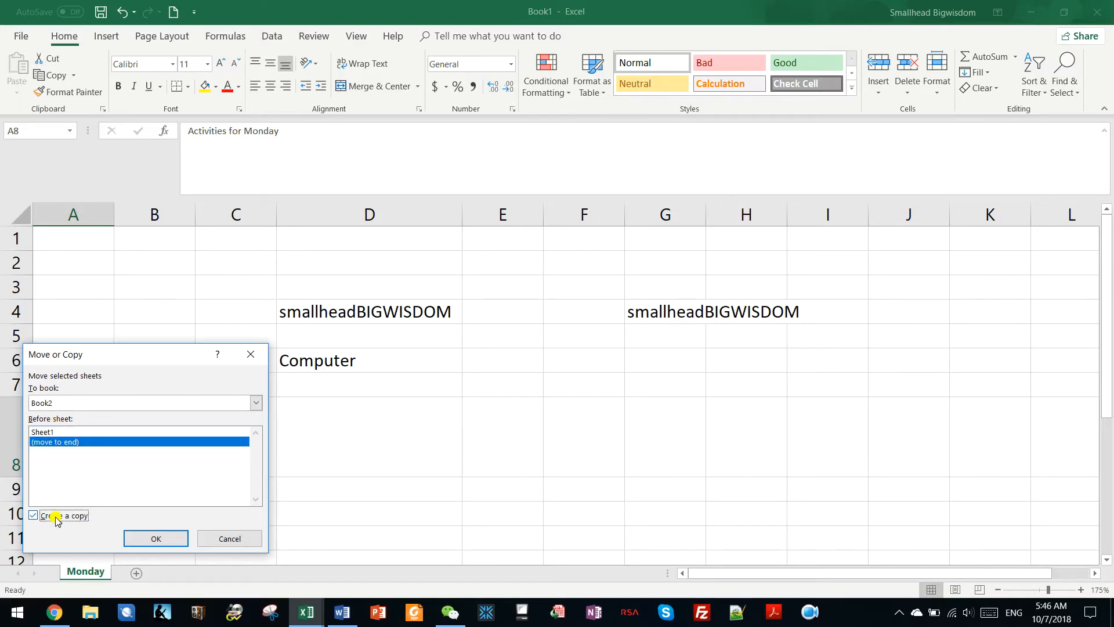
{"action": "left_click", "coordinate": [156, 539]}
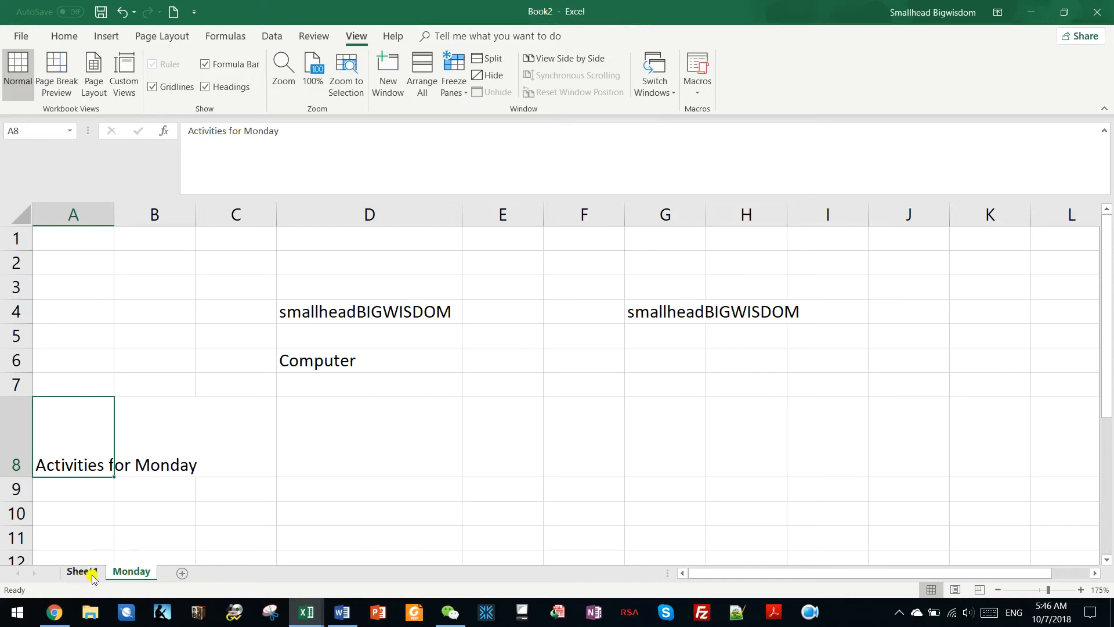
{"action": "left_click", "coordinate": [655, 94]}
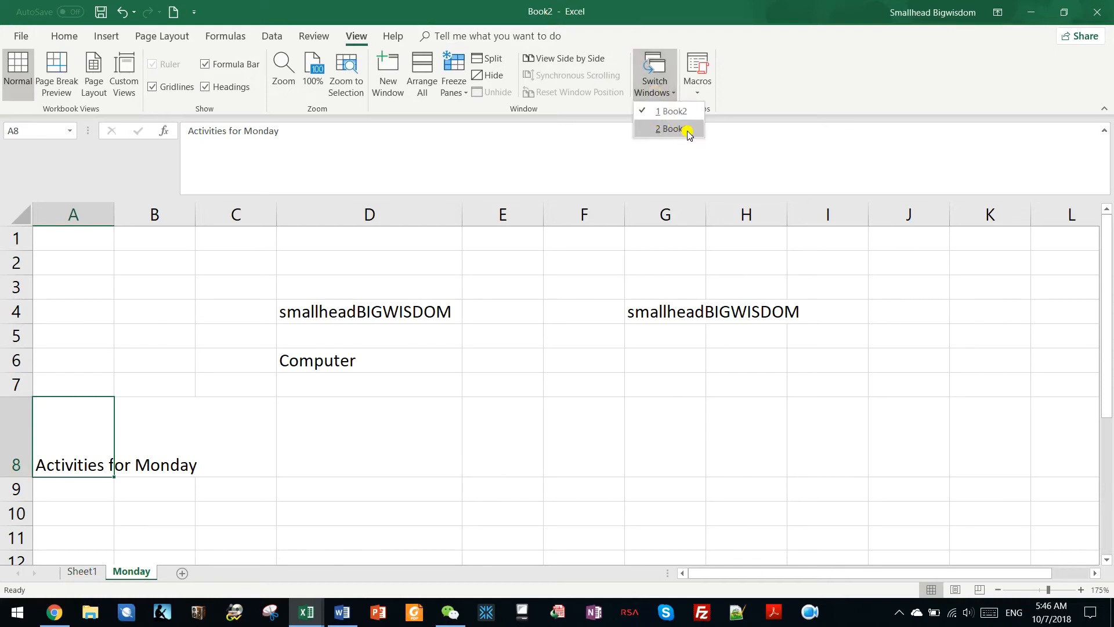
{"action": "left_click", "coordinate": [672, 129]}
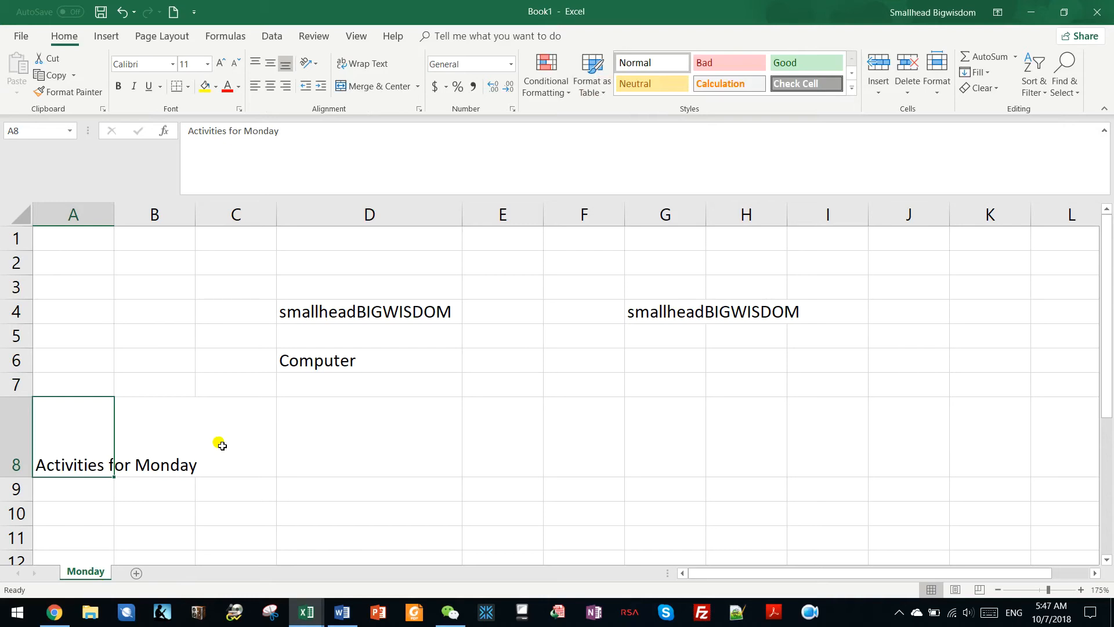
Step: Drag Computer out of D6, first to A2 and then to B4
{"action": "scroll", "coordinate": [249, 418], "scroll_direction": "down", "scroll_amount": 1}
{"action": "scroll", "coordinate": [249, 420], "scroll_direction": "up", "scroll_amount": 1}
{"action": "left_click", "coordinate": [397, 319]}
{"action": "left_click", "coordinate": [339, 359]}
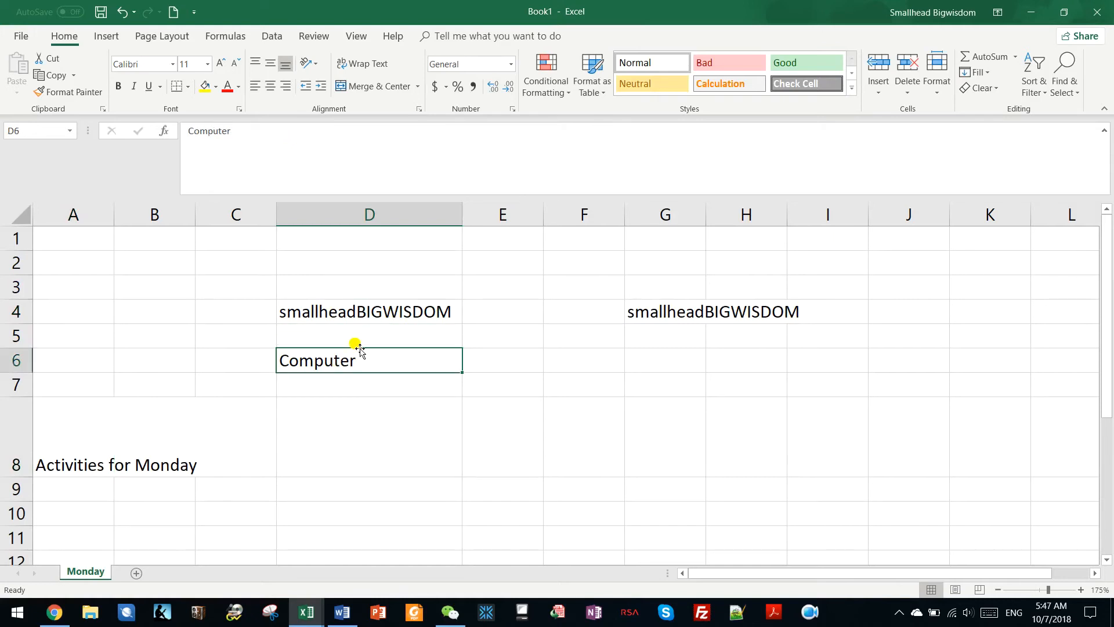
{"action": "left_click_drag", "start_coordinate": [359, 348], "coordinate": [91, 261]}
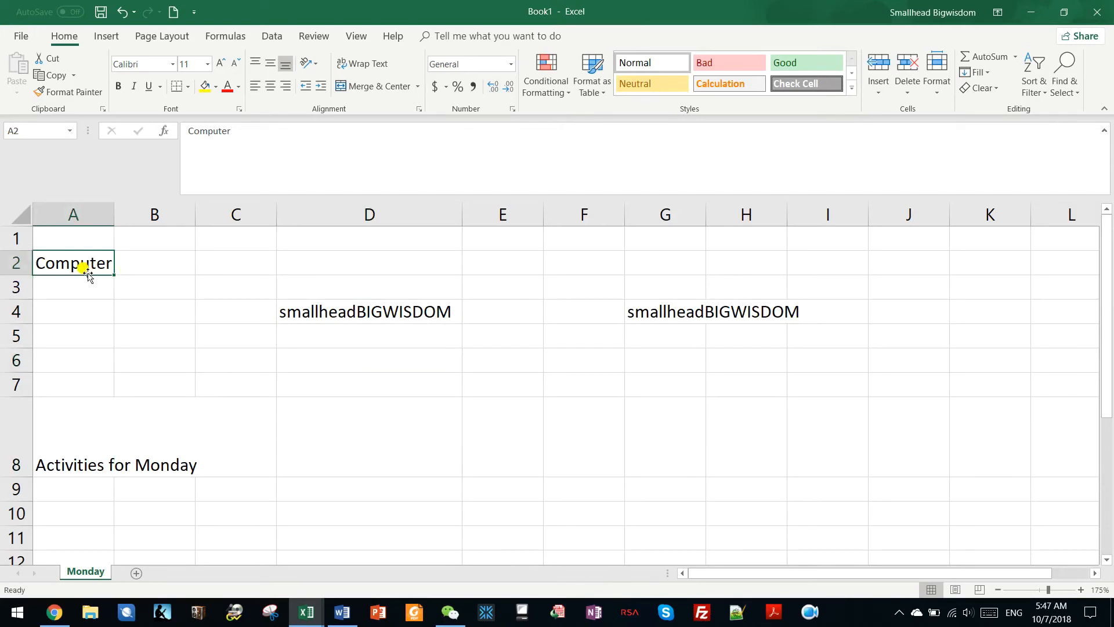
{"action": "scroll", "coordinate": [102, 274], "scroll_direction": "up", "scroll_amount": 1}
{"action": "scroll", "coordinate": [102, 274], "scroll_direction": "up", "scroll_amount": 5}
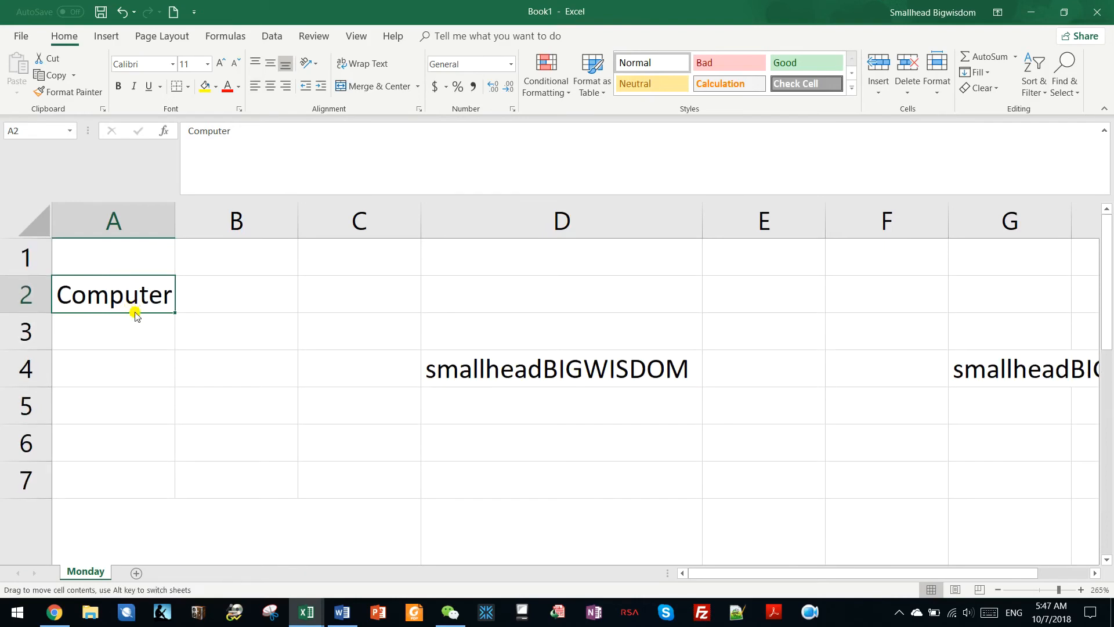
{"action": "left_click_drag", "start_coordinate": [135, 314], "coordinate": [254, 381]}
Step: Cut and paste Computer from B4 to B1, then into A4
{"action": "left_click", "coordinate": [63, 63]}
{"action": "left_click", "coordinate": [247, 260]}
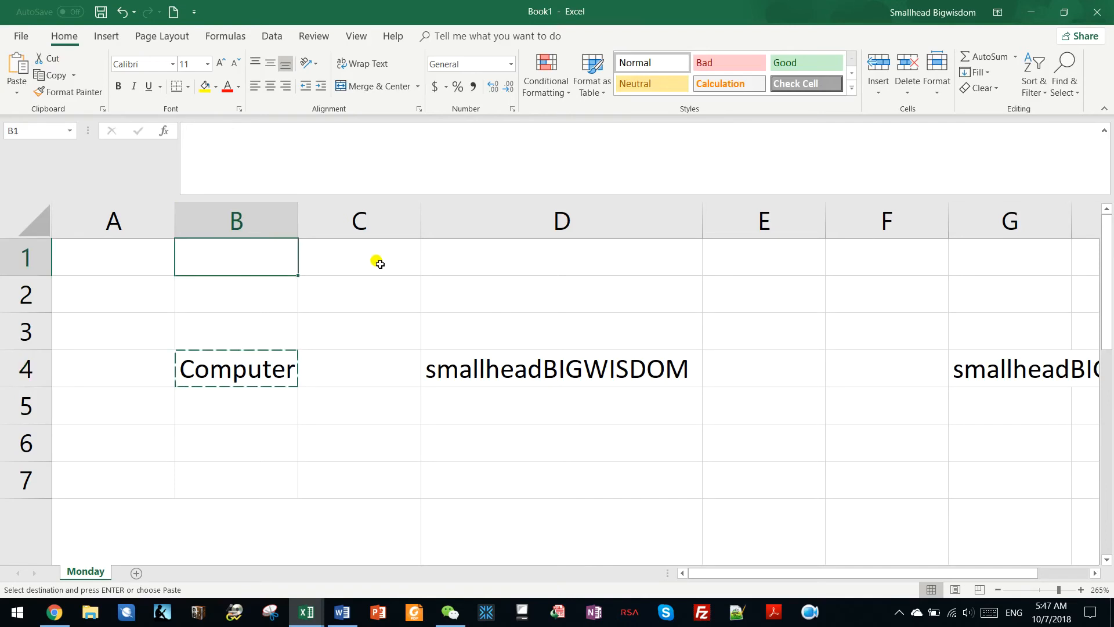
{"action": "key", "text": "Return"}
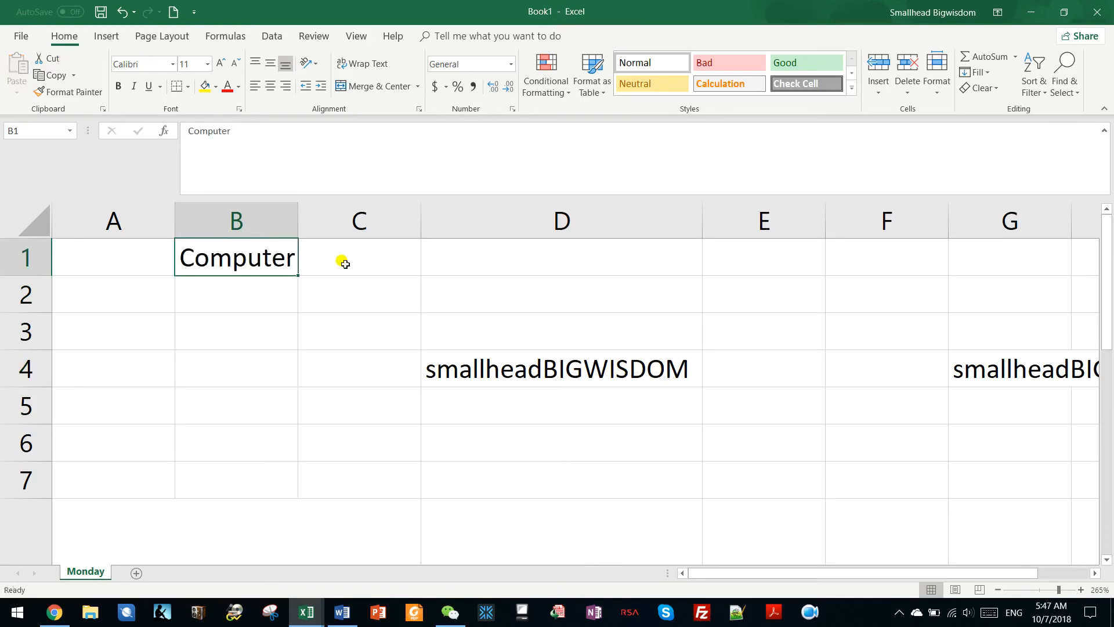
{"action": "left_click", "coordinate": [50, 58]}
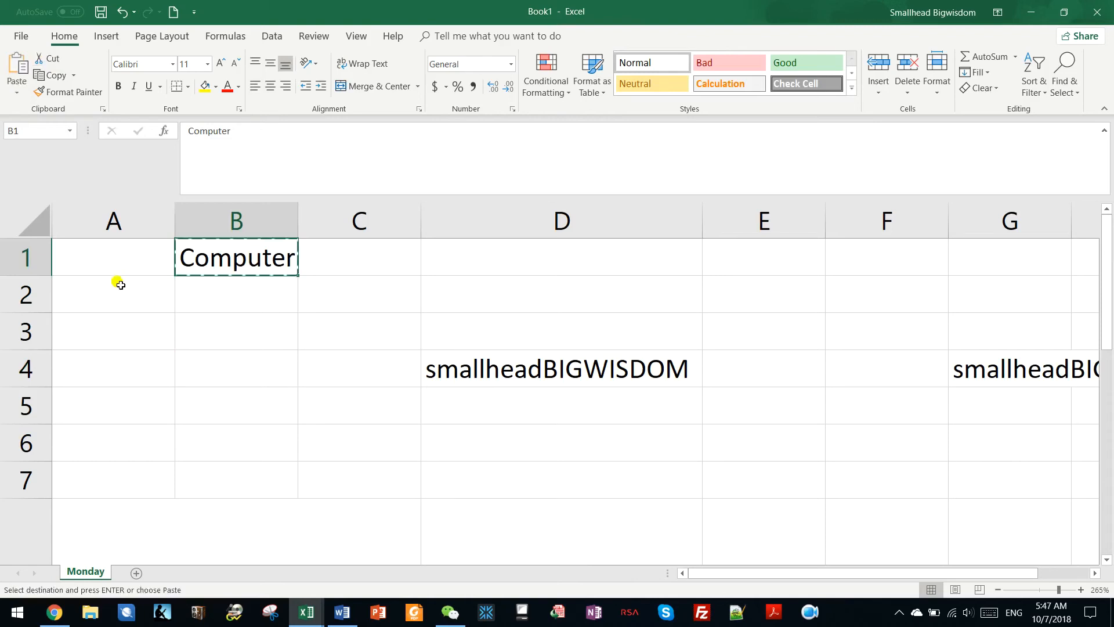
{"action": "left_click", "coordinate": [118, 365]}
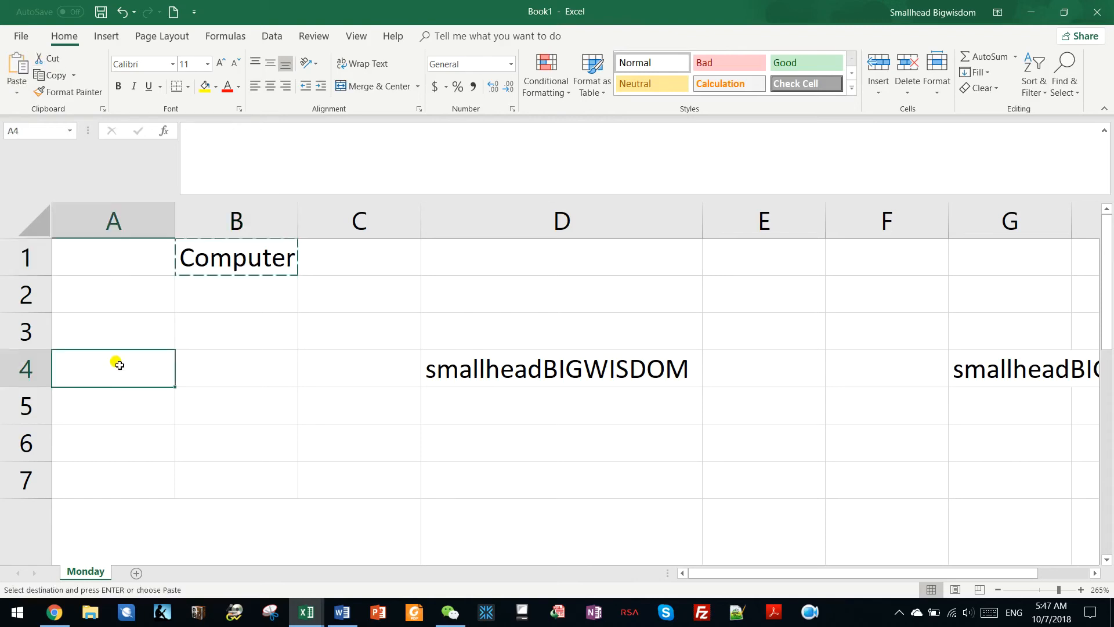
{"action": "key", "text": "Return"}
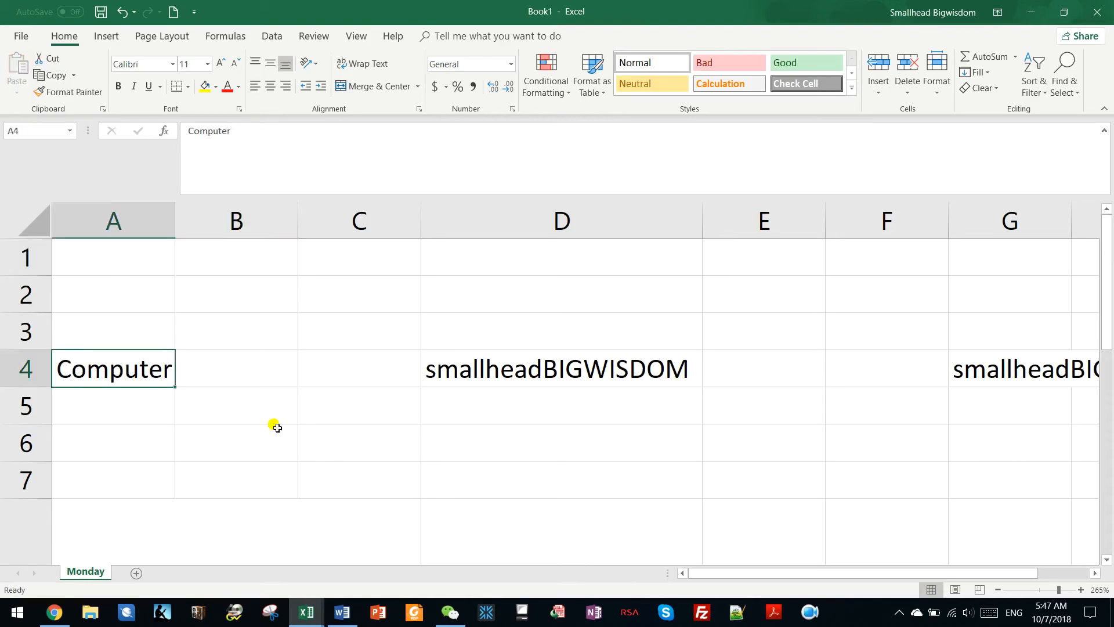
{"action": "scroll", "coordinate": [273, 428], "scroll_direction": "down", "scroll_amount": 6, "text": "ctrl"}
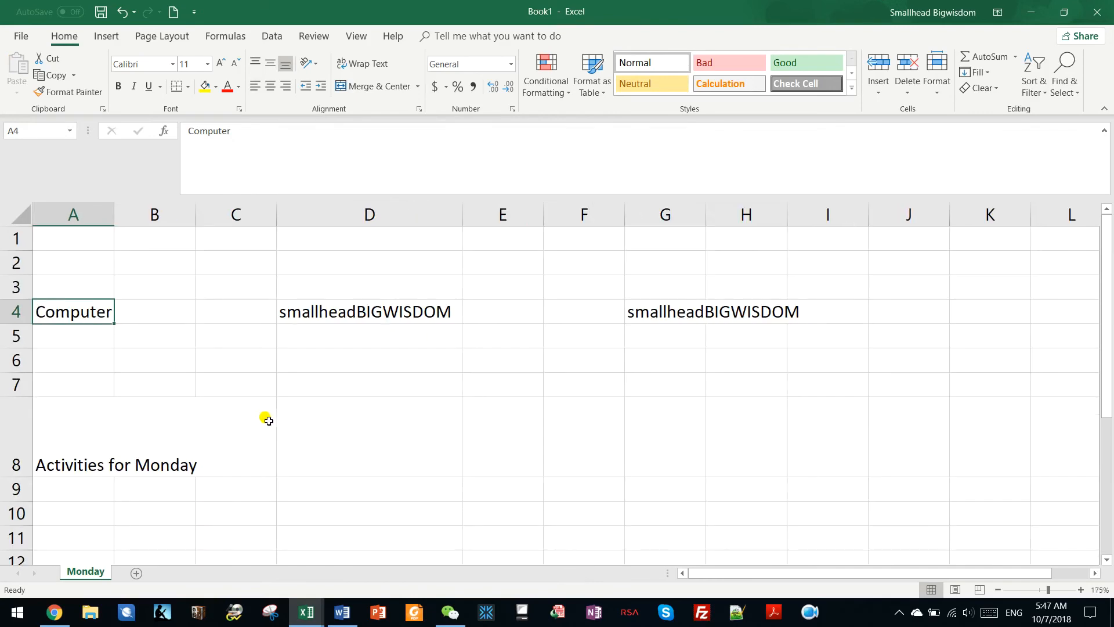
Step: Enter Mouse in A5 and Table in A6 below Computer
{"action": "left_click", "coordinate": [87, 334]}
{"action": "type", "text": "M"}
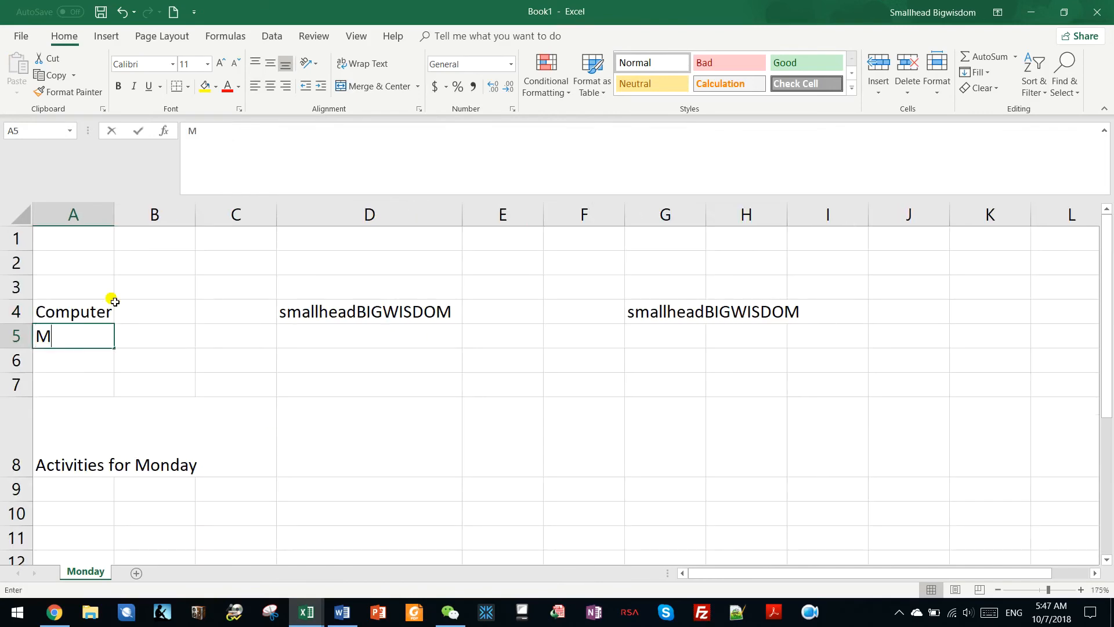
{"action": "type", "text": "ouse"}
{"action": "key", "text": "Return"}
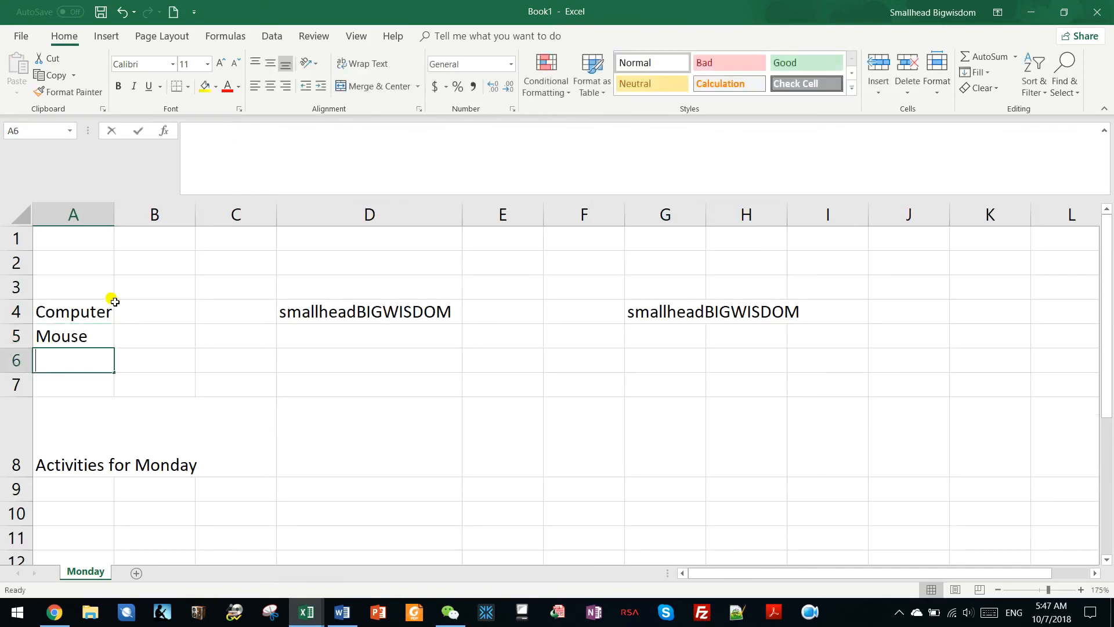
{"action": "type", "text": "Table"}
{"action": "key", "text": "Return"}
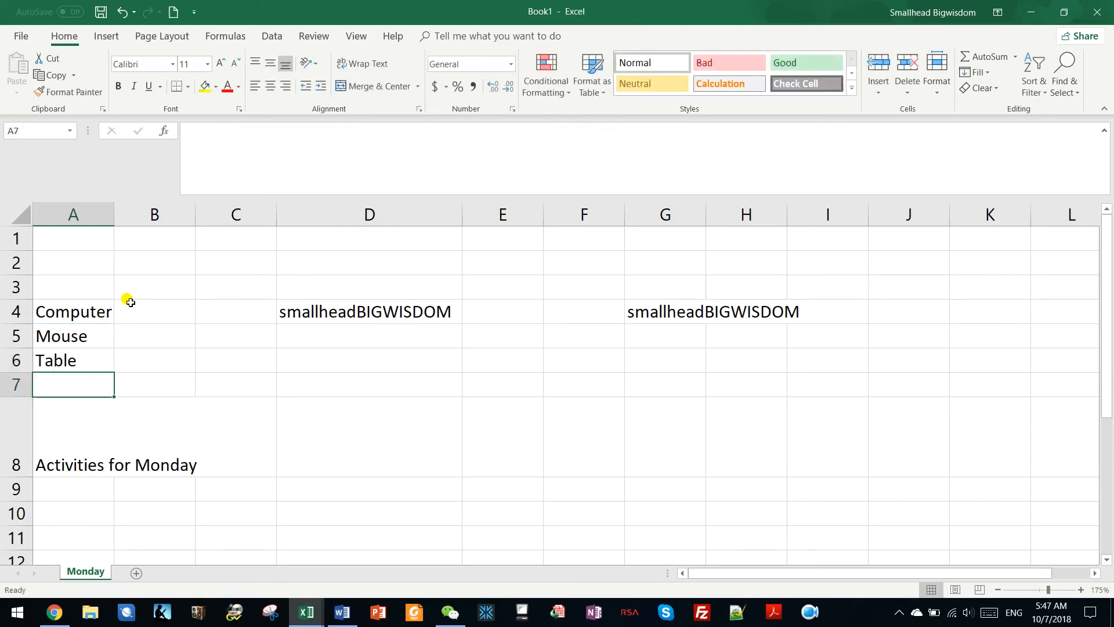
Step: Drag the Computer/Mouse/Table list around, then cut and paste it into E6:E8
{"action": "left_click_drag", "start_coordinate": [66, 305], "coordinate": [67, 356]}
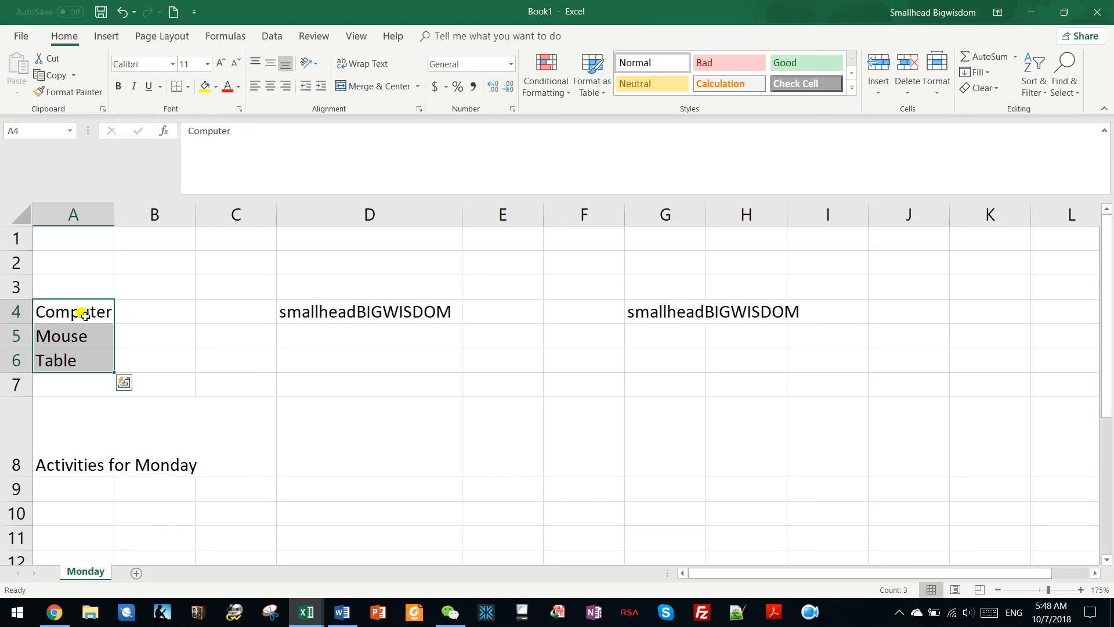
{"action": "left_click_drag", "start_coordinate": [81, 310], "coordinate": [76, 358]}
{"action": "left_click_drag", "start_coordinate": [73, 298], "coordinate": [841, 390]}
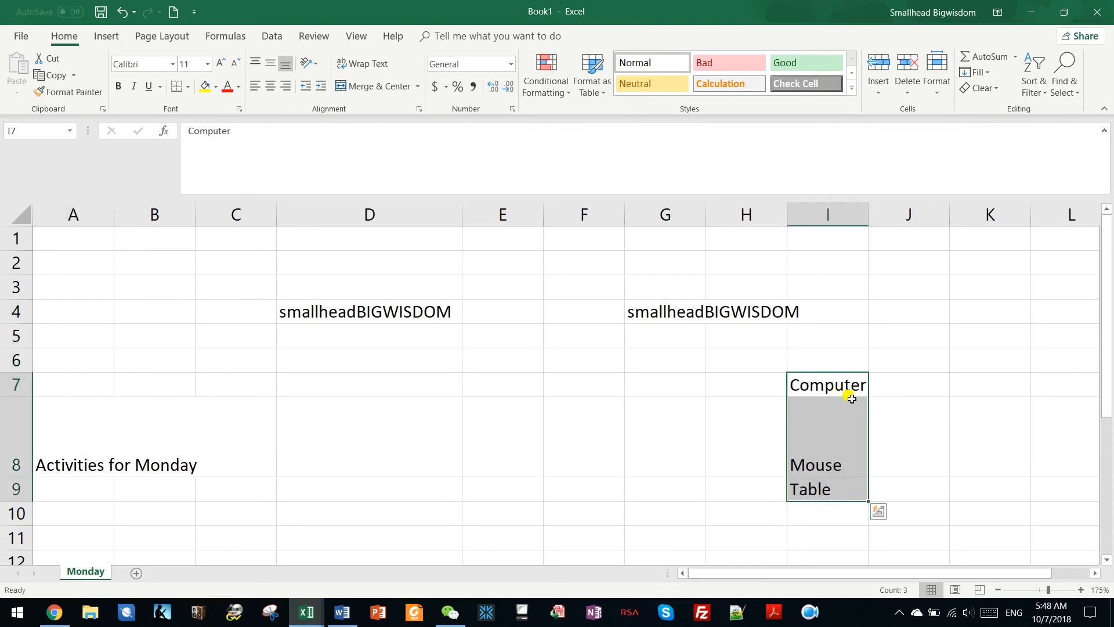
{"action": "left_click_drag", "start_coordinate": [839, 376], "coordinate": [90, 299]}
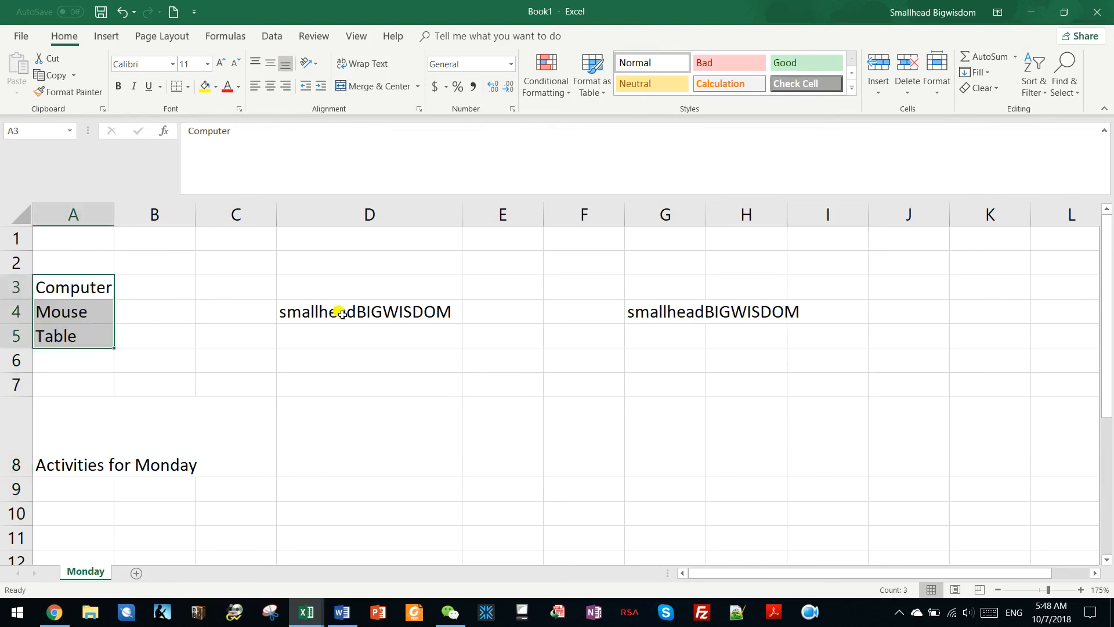
{"action": "left_click", "coordinate": [60, 64]}
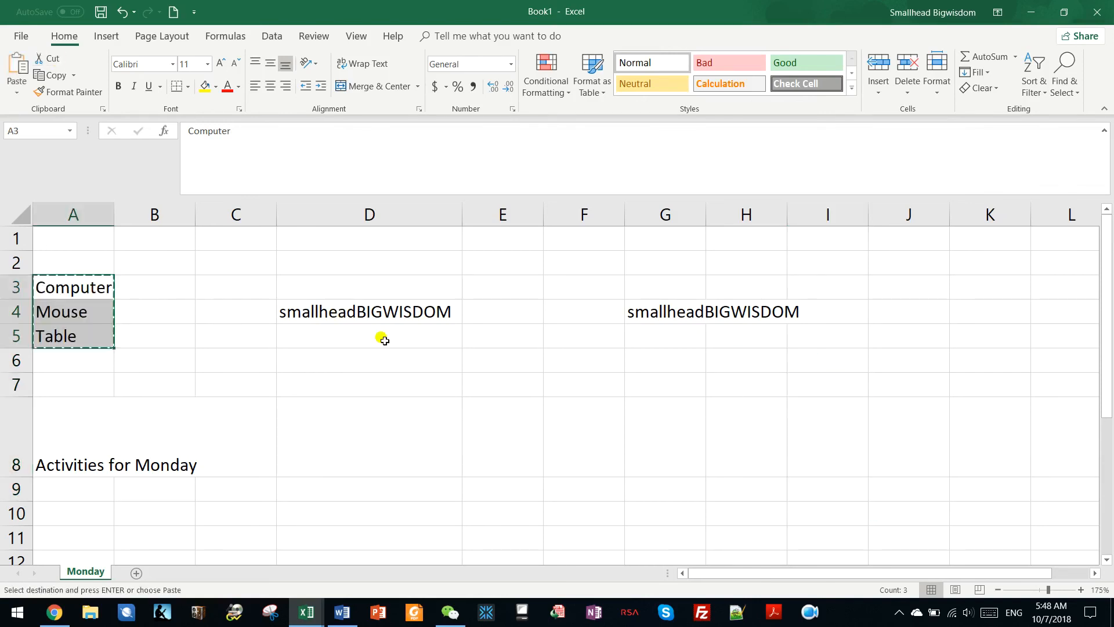
{"action": "left_click", "coordinate": [496, 365]}
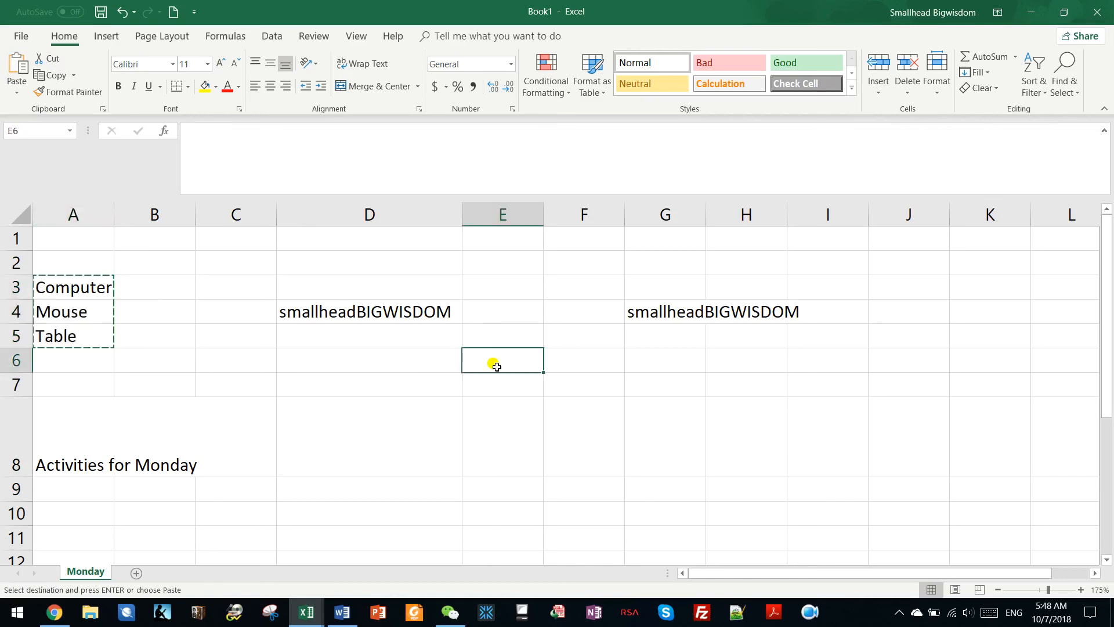
{"action": "key", "text": "ctrl+v"}
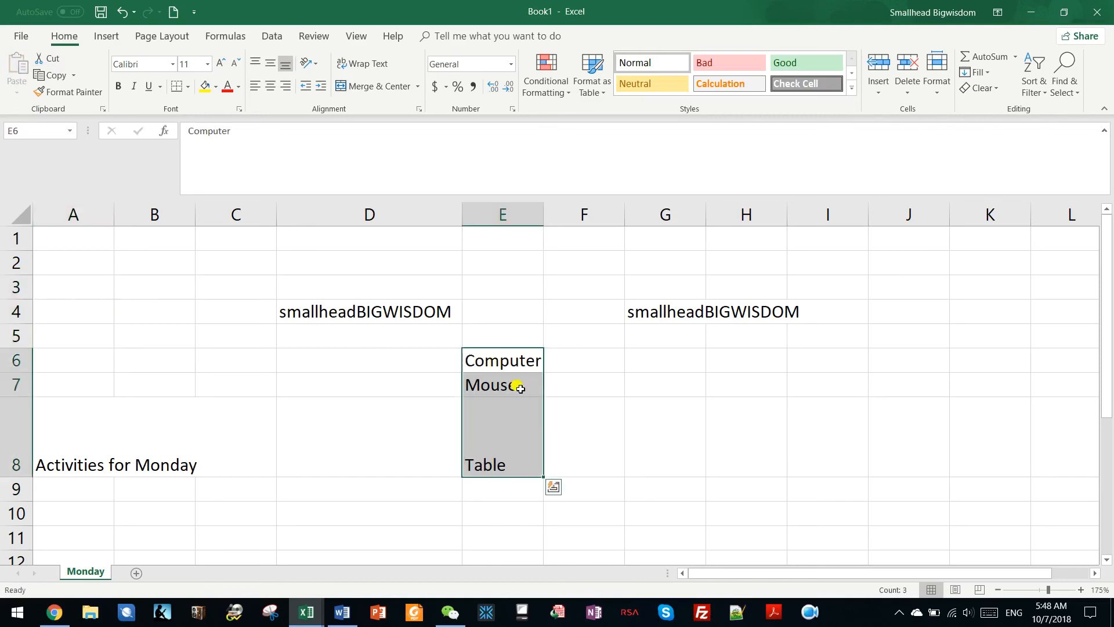
{"action": "left_click", "coordinate": [504, 369]}
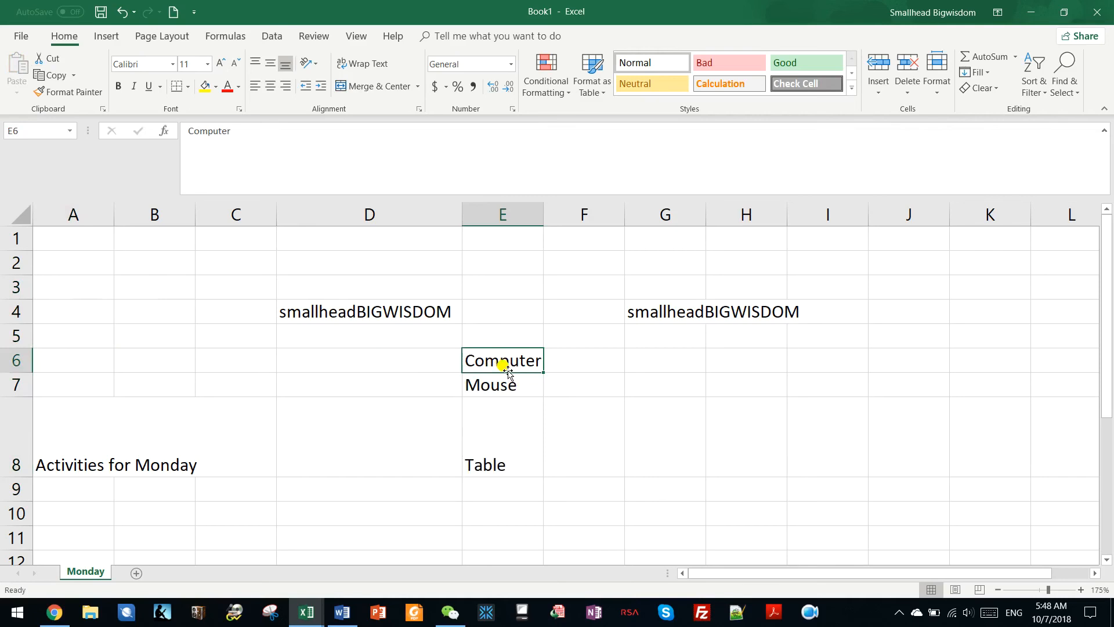